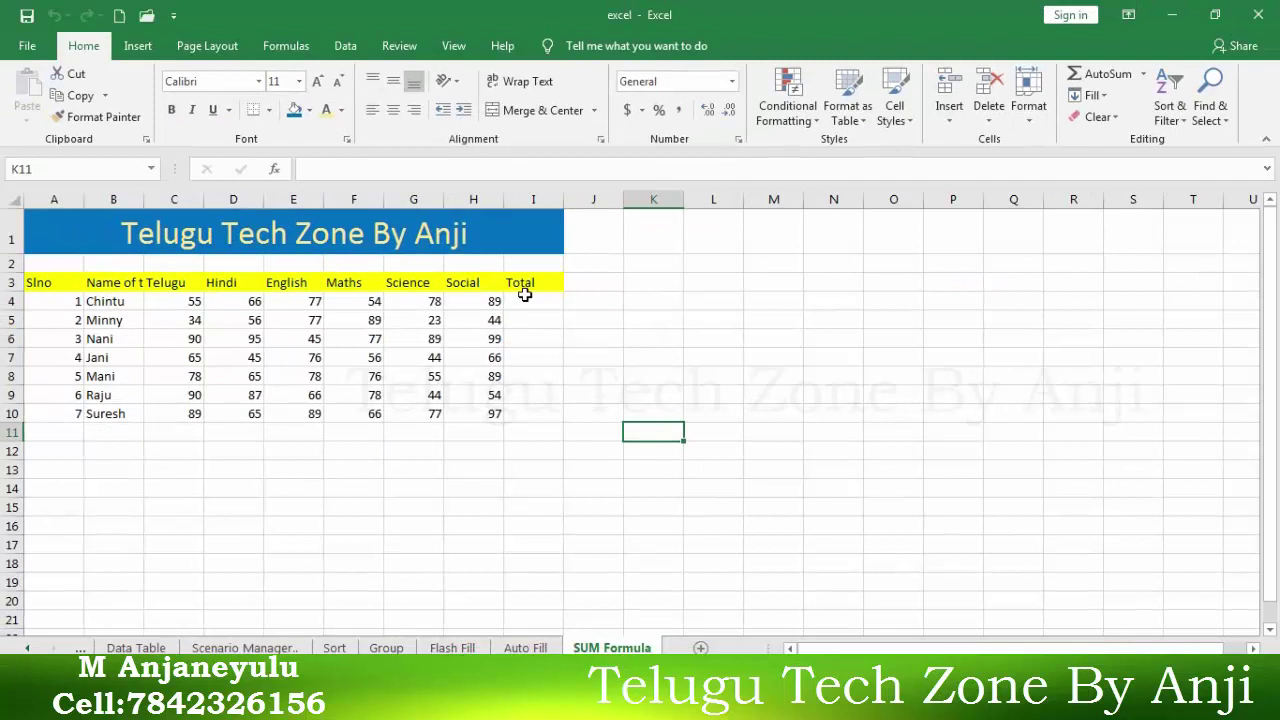
# Enter =SUM(56,78,90) in empty cell M11 so it shows 224
pyautogui.click(530, 284)
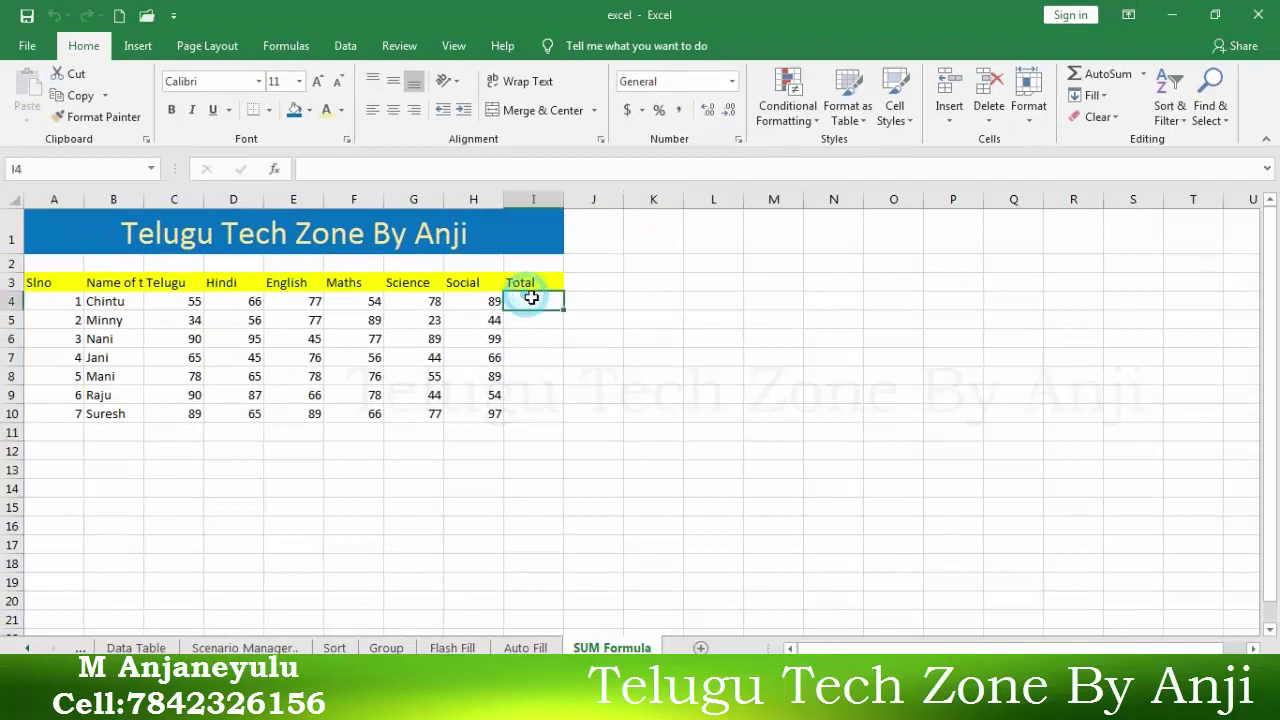
pyautogui.click(524, 321)
pyautogui.click(527, 302)
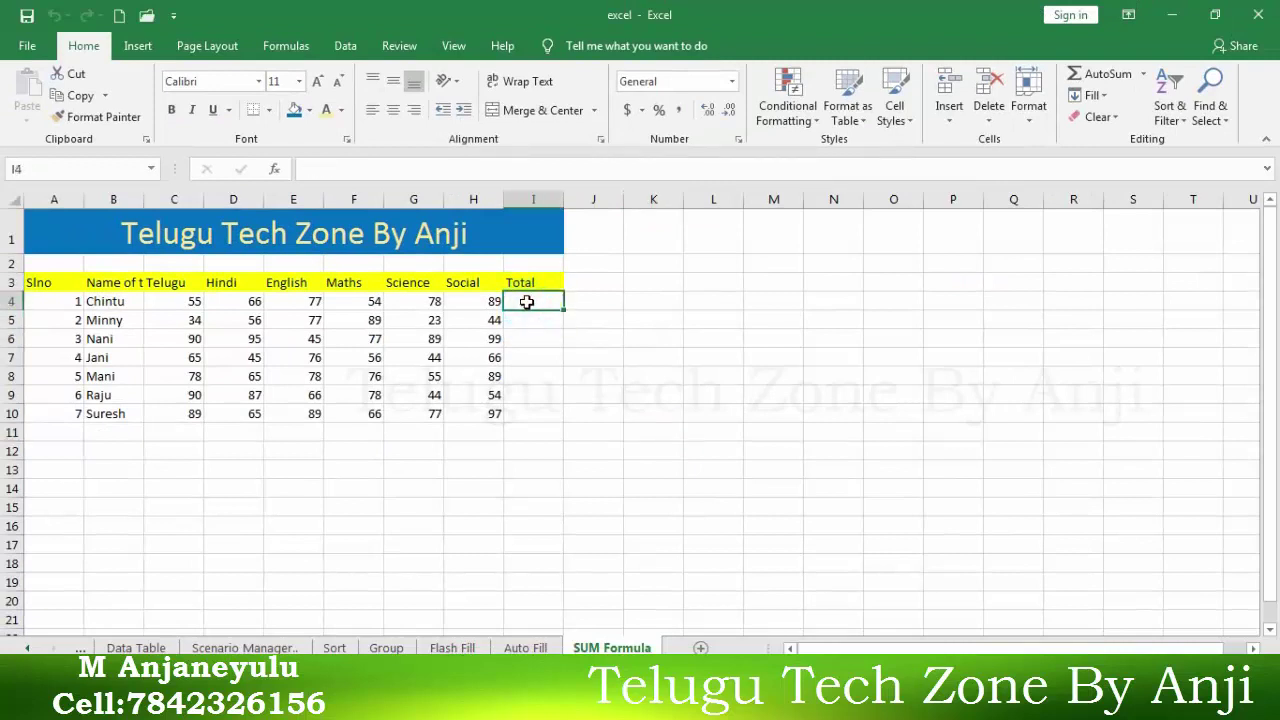
pyautogui.click(798, 428)
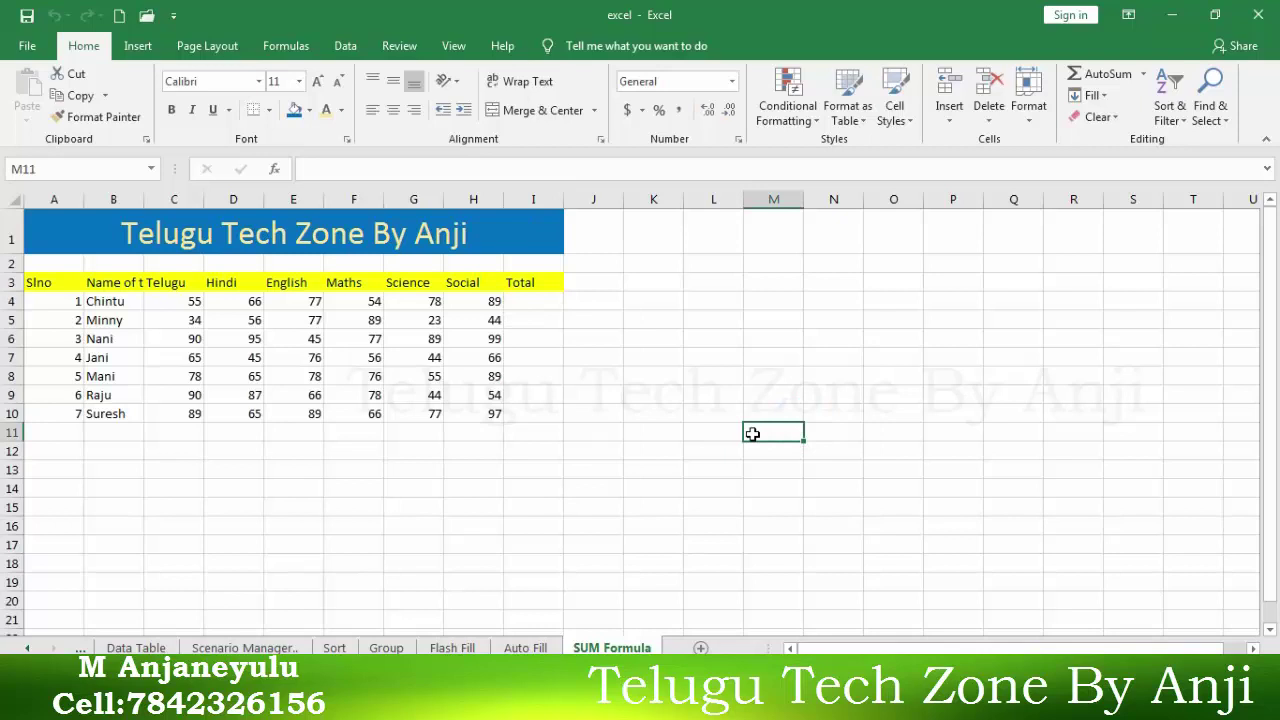
pyautogui.write('=')
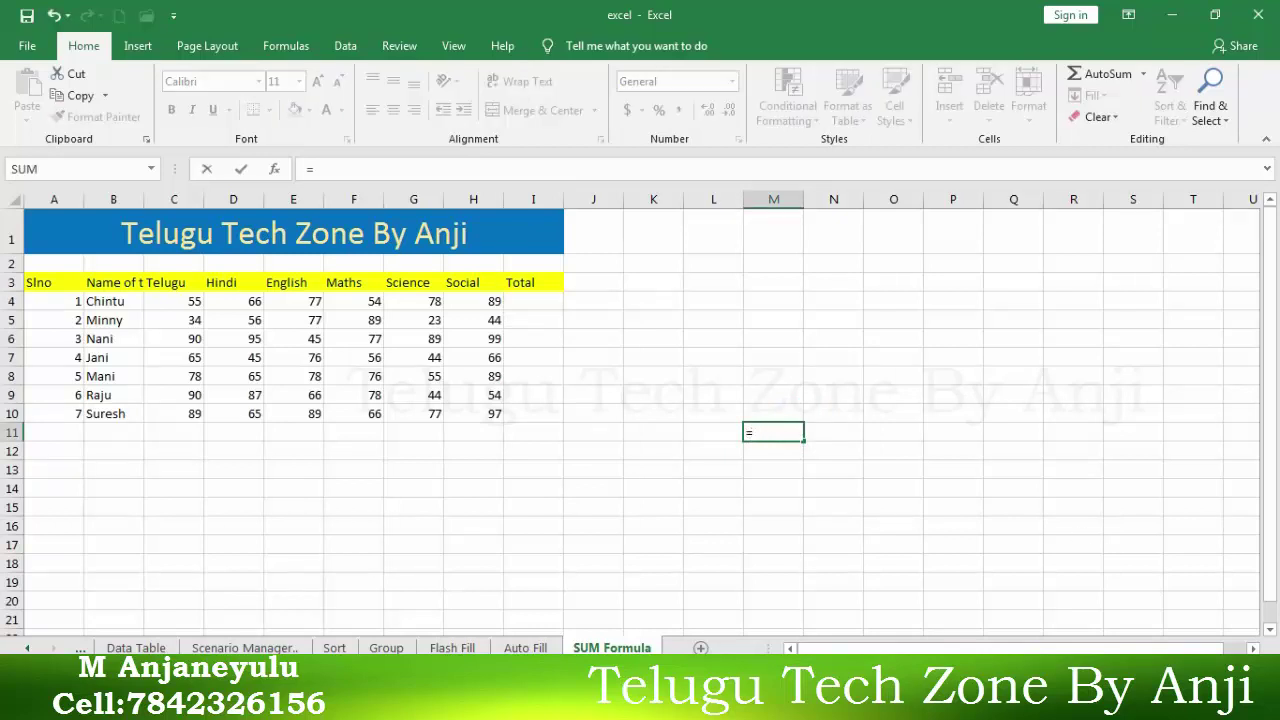
pyautogui.write('SUM')
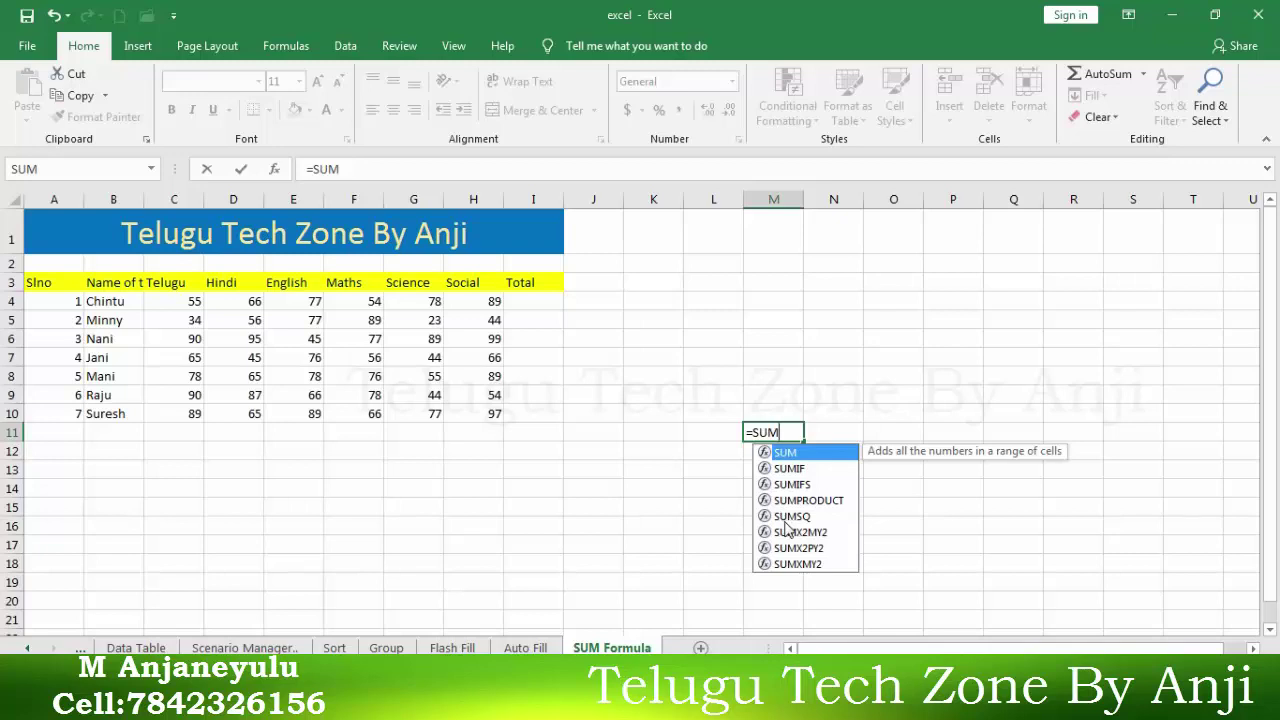
pyautogui.write('(56')
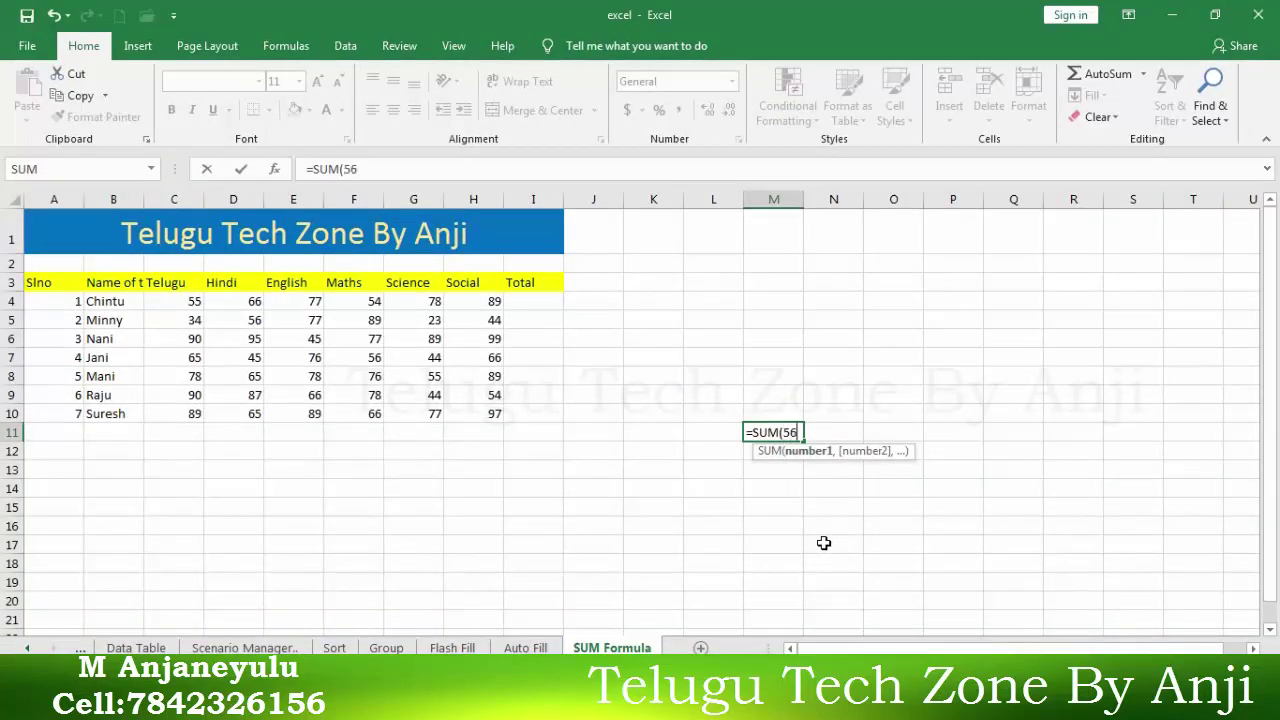
pyautogui.write(',78,90')
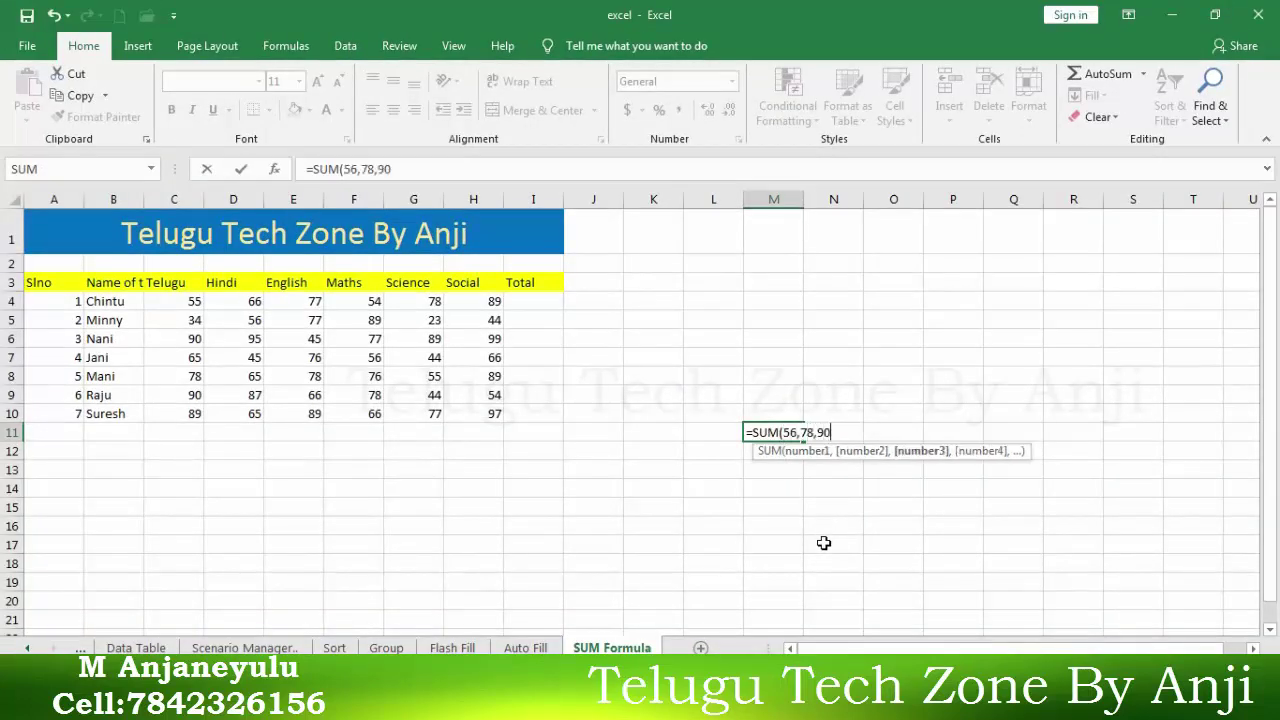
pyautogui.write(')')
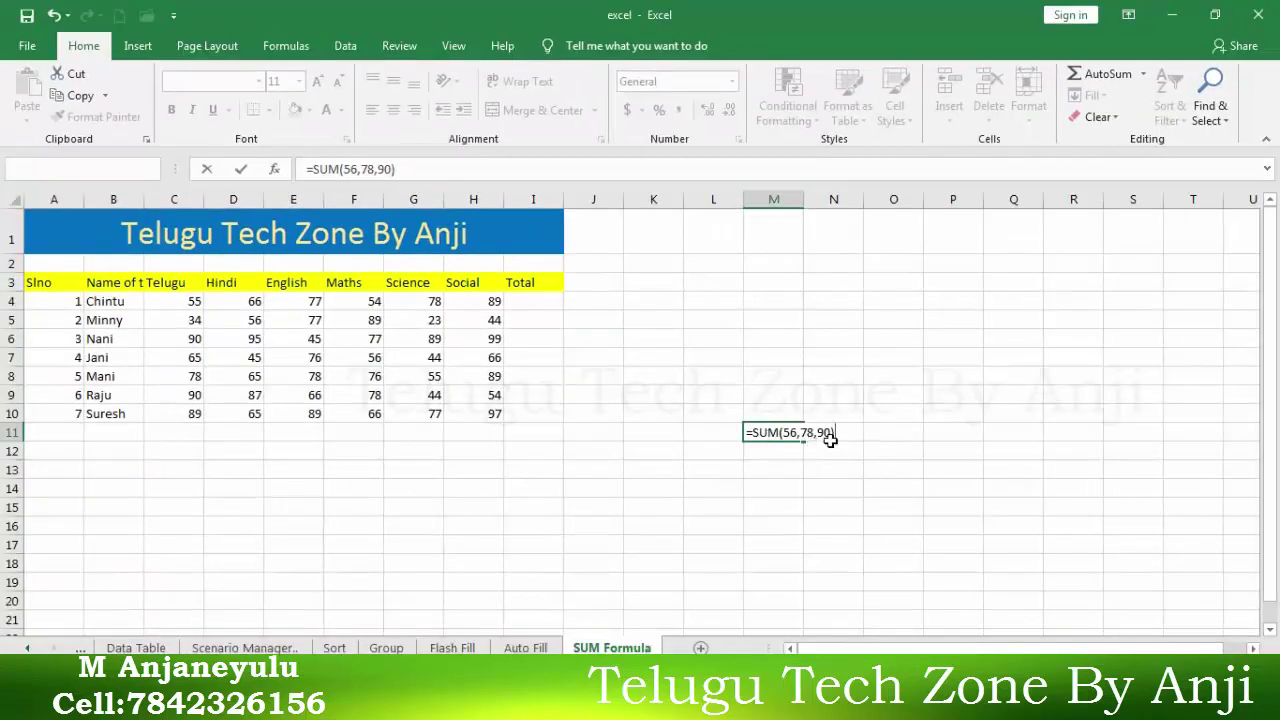
pyautogui.press('Return')
pyautogui.press('Up')
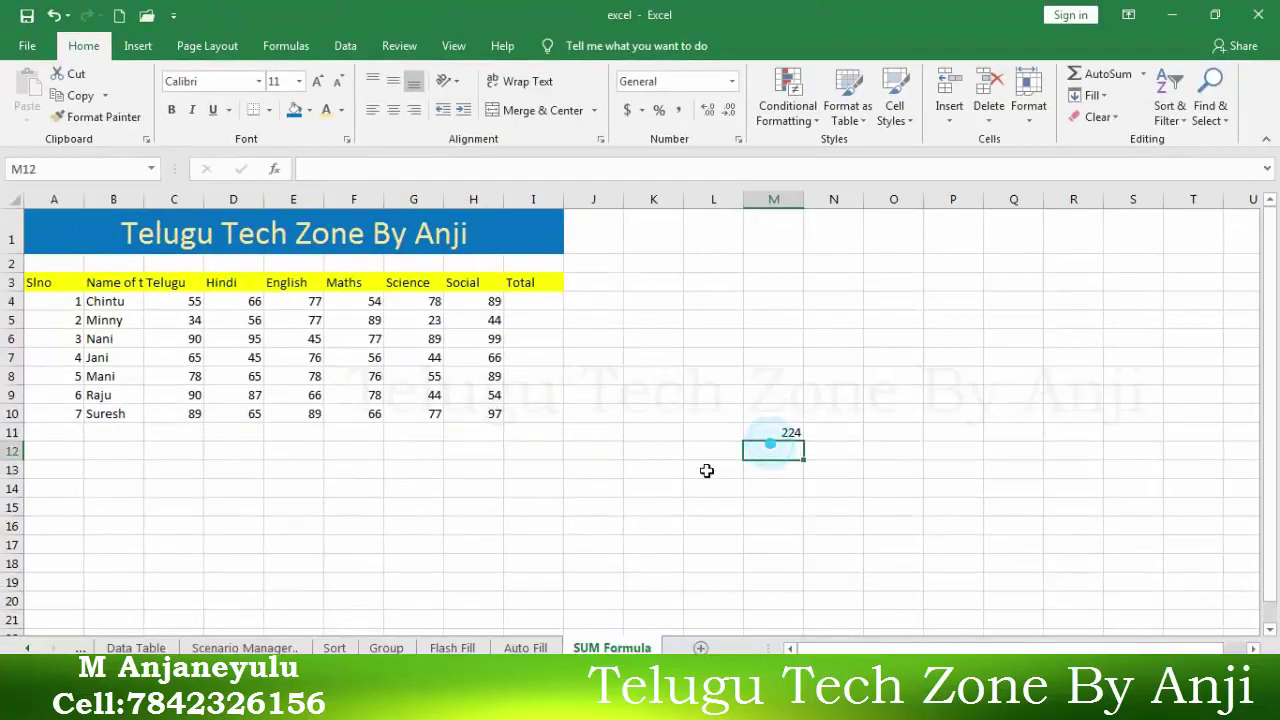
pyautogui.click(625, 484)
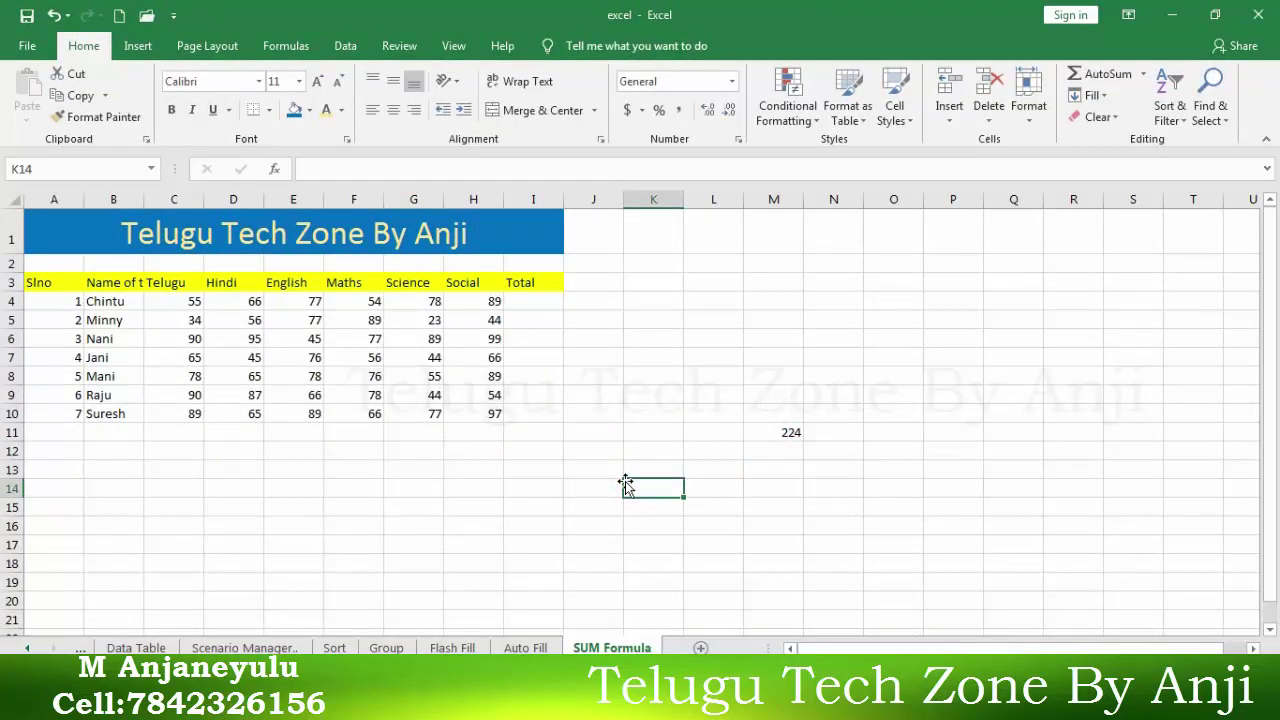
# Enter 888 in K14, 777 in M14 and 5666 in K18
pyautogui.write('888')
pyautogui.press('Tab')
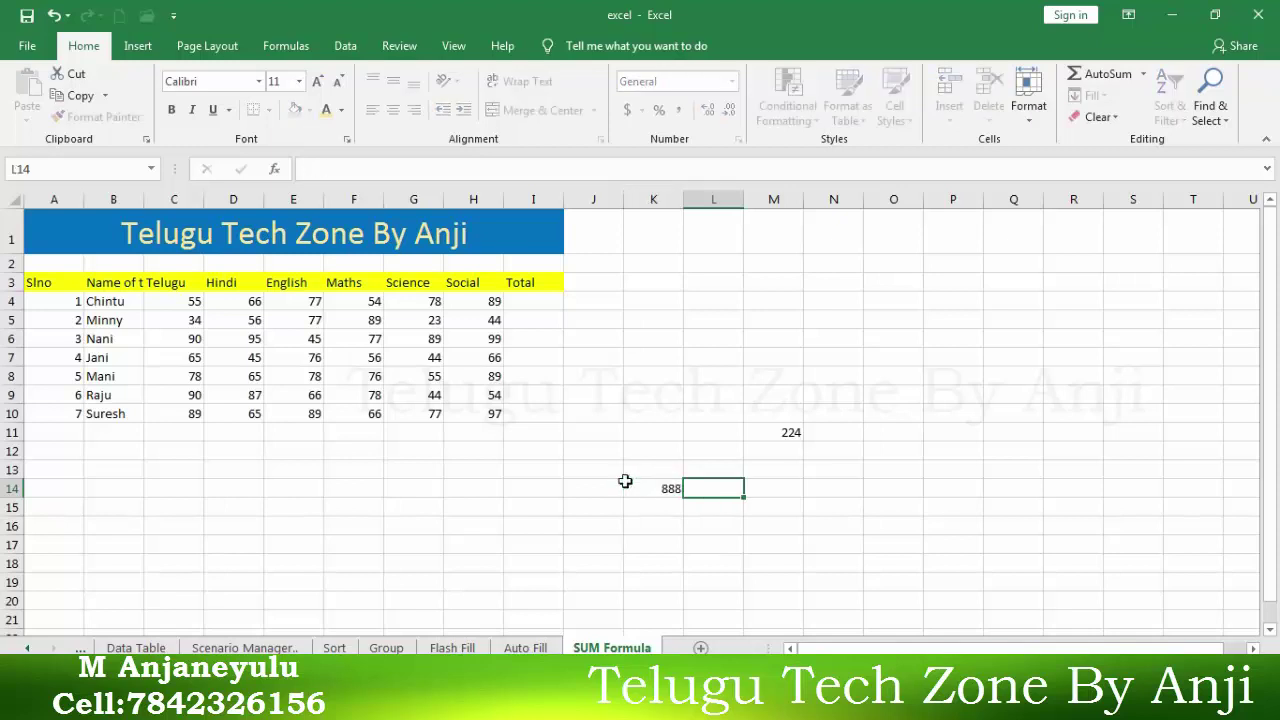
pyautogui.press('Tab')
pyautogui.write('777')
pyautogui.press('Tab')
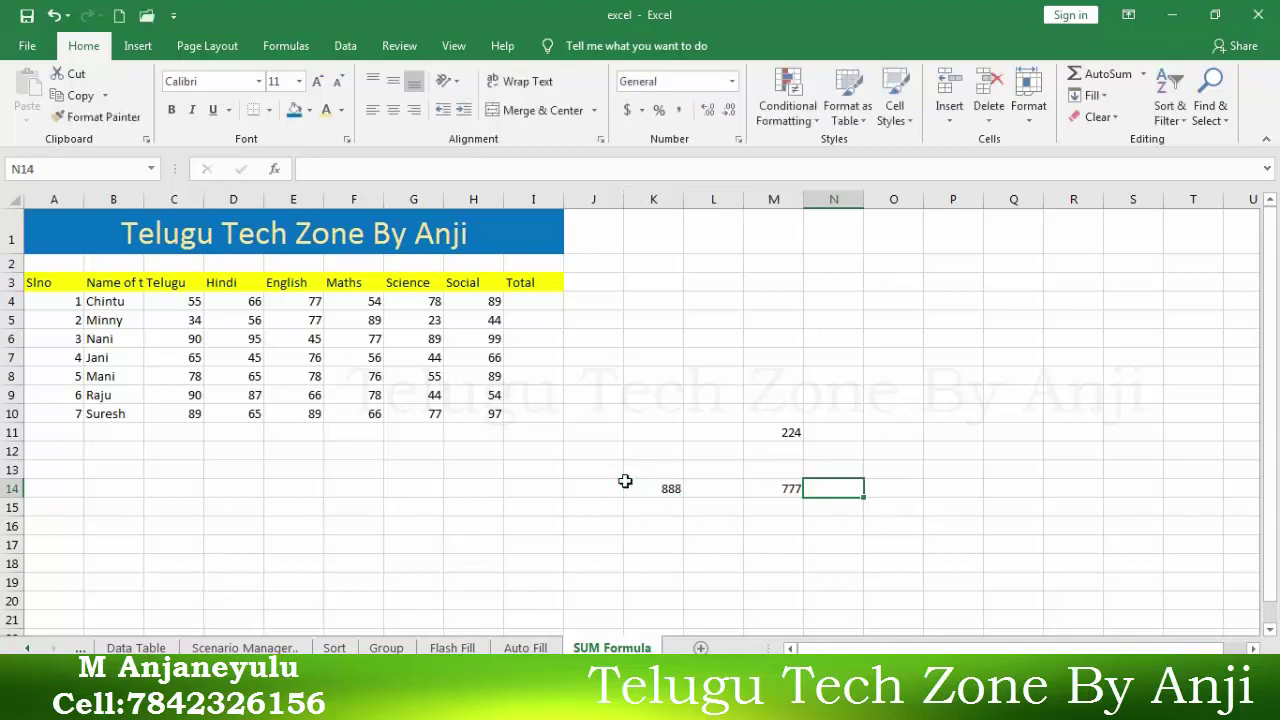
pyautogui.press('Down')
pyautogui.press('Down')
pyautogui.press('Down')
pyautogui.press('Down')
pyautogui.press('Left')
pyautogui.press('Left')
pyautogui.press('Left')
pyautogui.write('5')
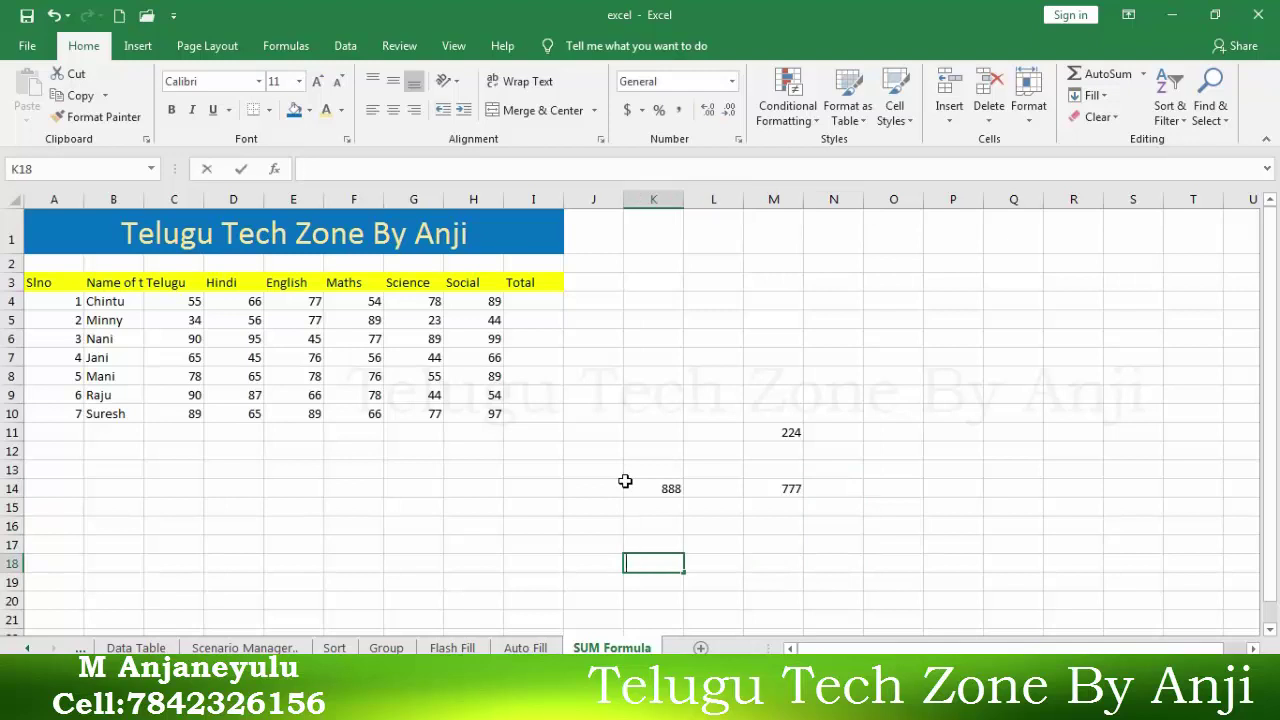
pyautogui.write('66')
pyautogui.press('Tab')
pyautogui.press('Tab')
pyautogui.press('Tab')
pyautogui.press('Tab')
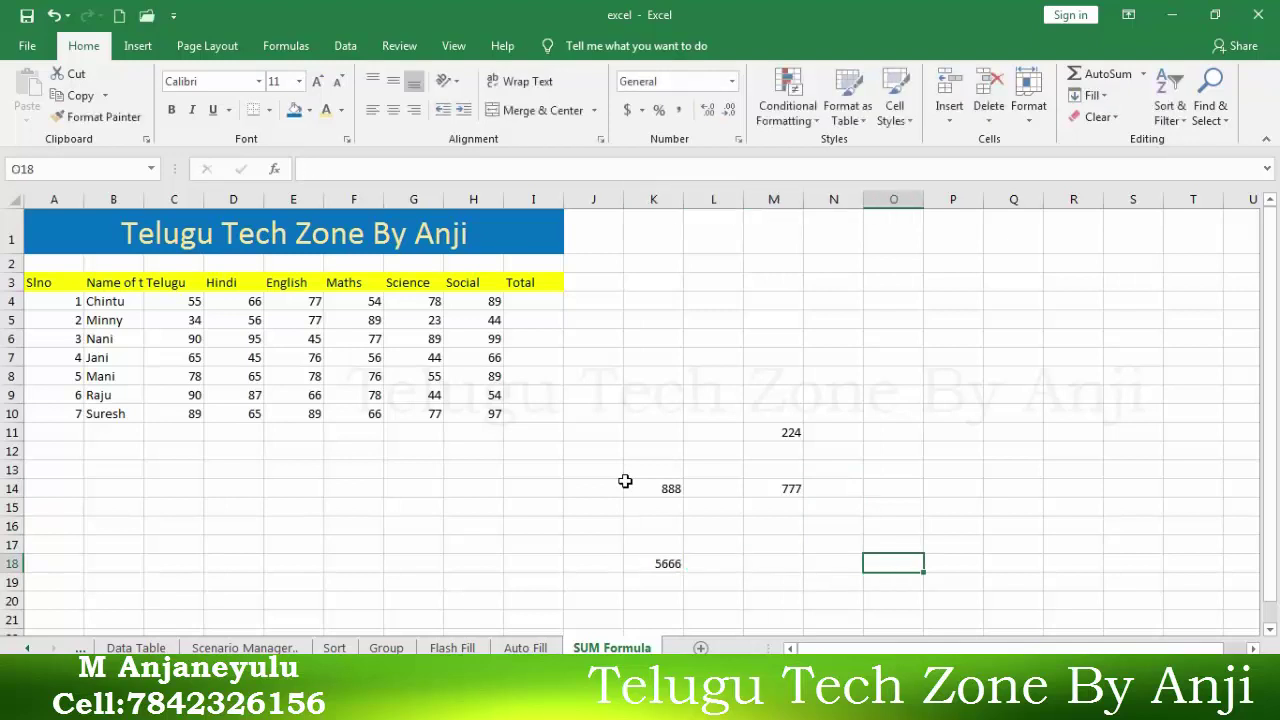
# In O18, enter =sum(K14,M14,K18) to total the three cells as 7331
pyautogui.write('=sum')
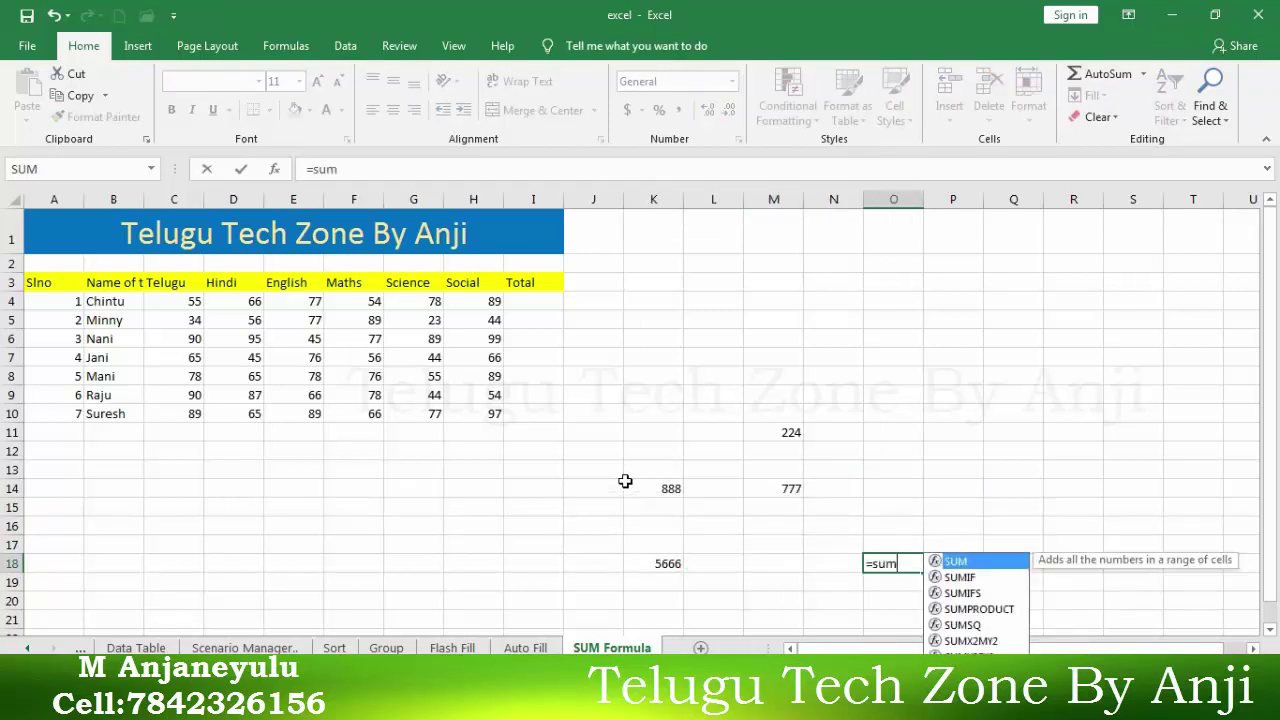
pyautogui.write('(')
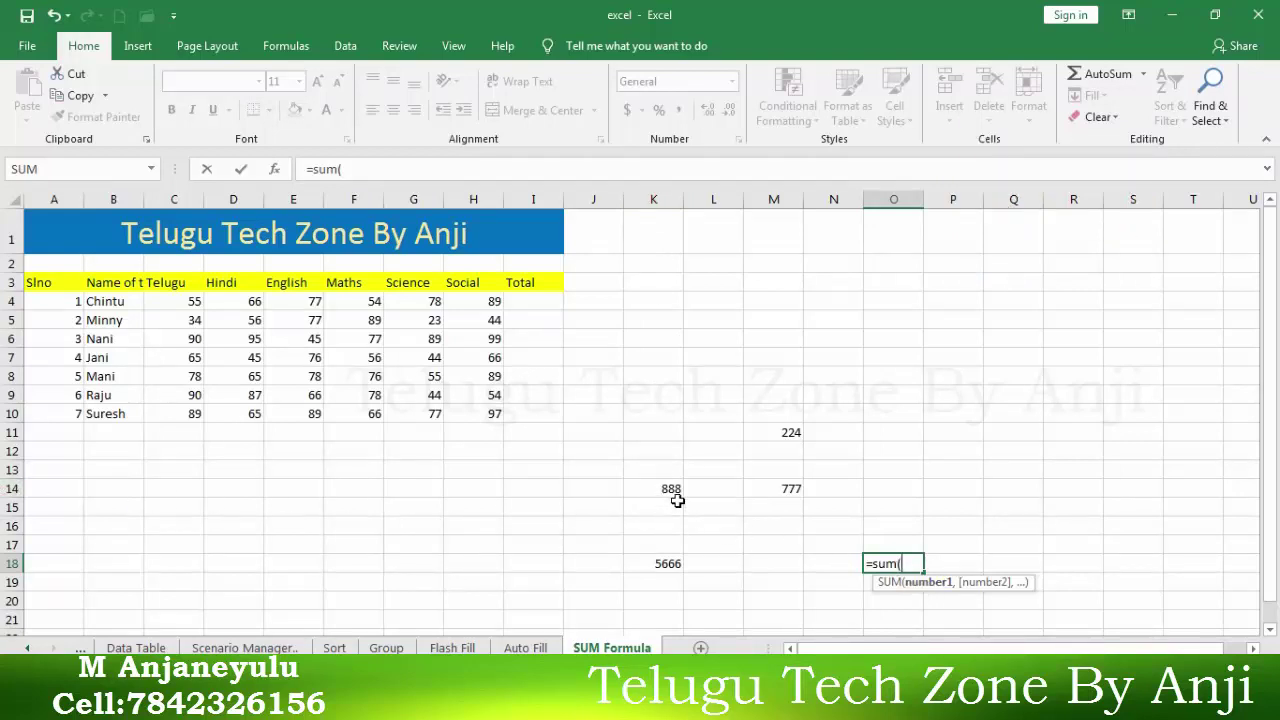
pyautogui.click(660, 490)
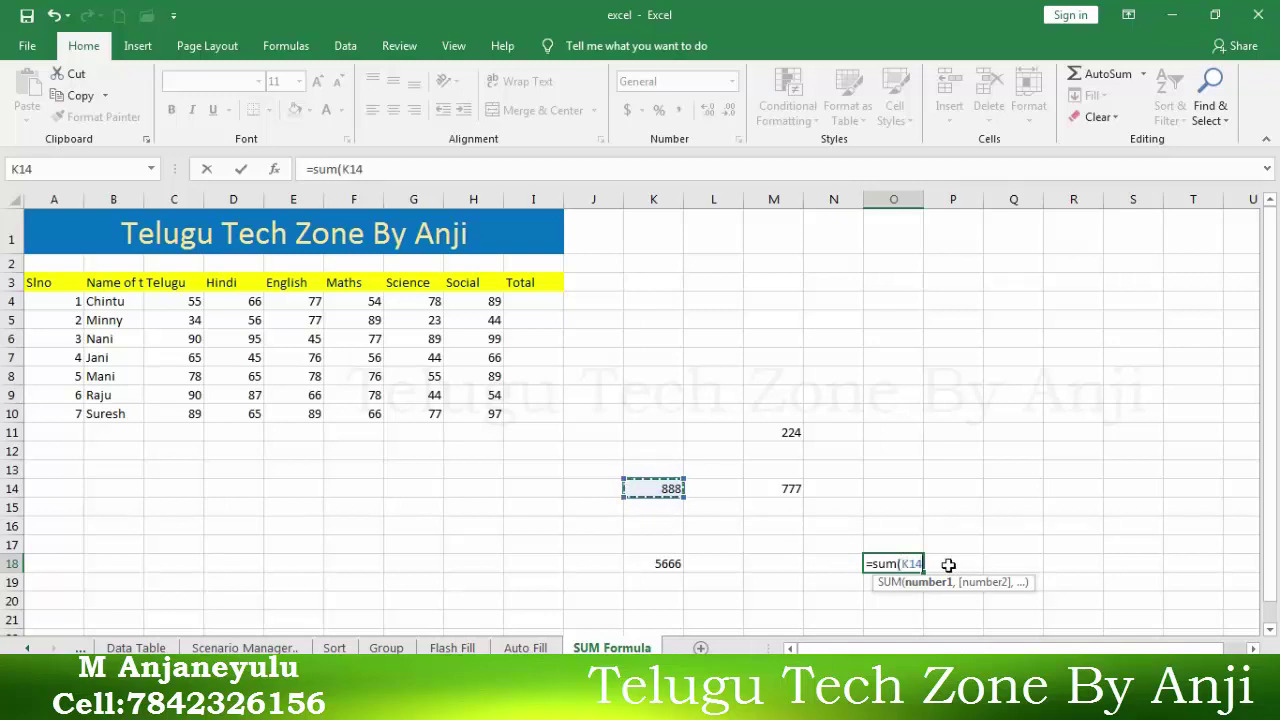
pyautogui.write(',')
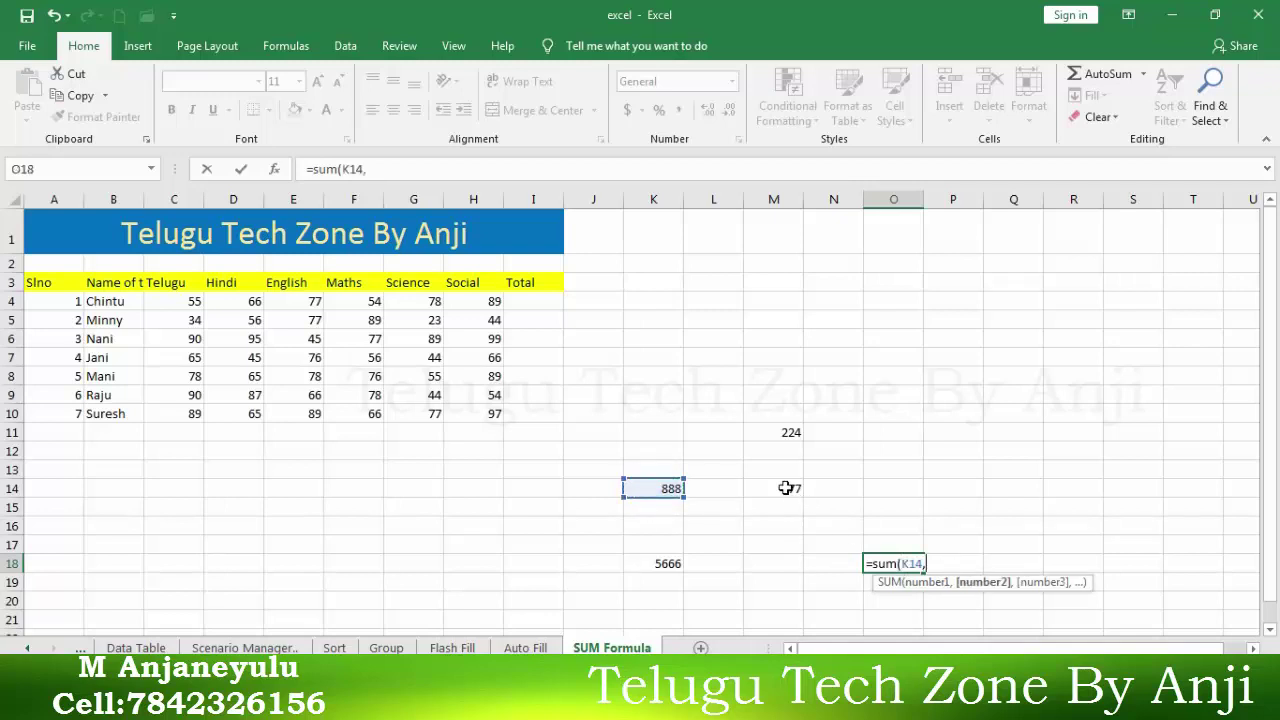
pyautogui.click(787, 488)
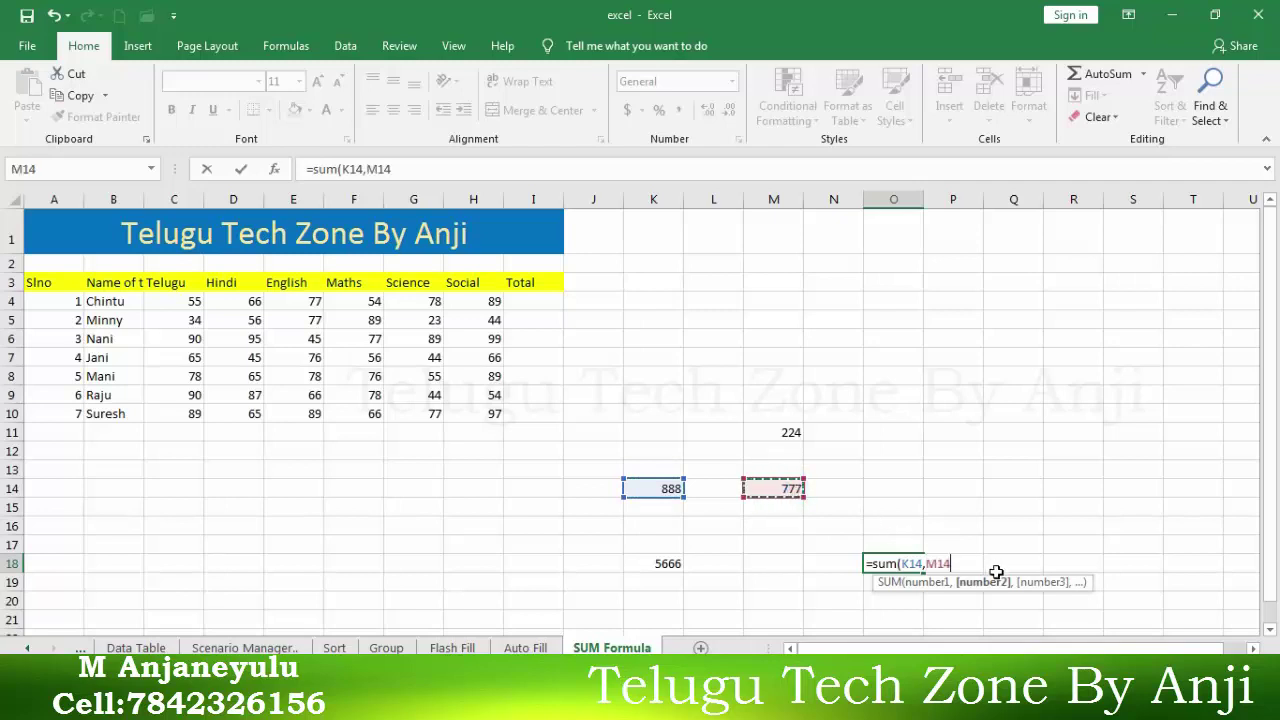
pyautogui.write(',')
pyautogui.click(664, 563)
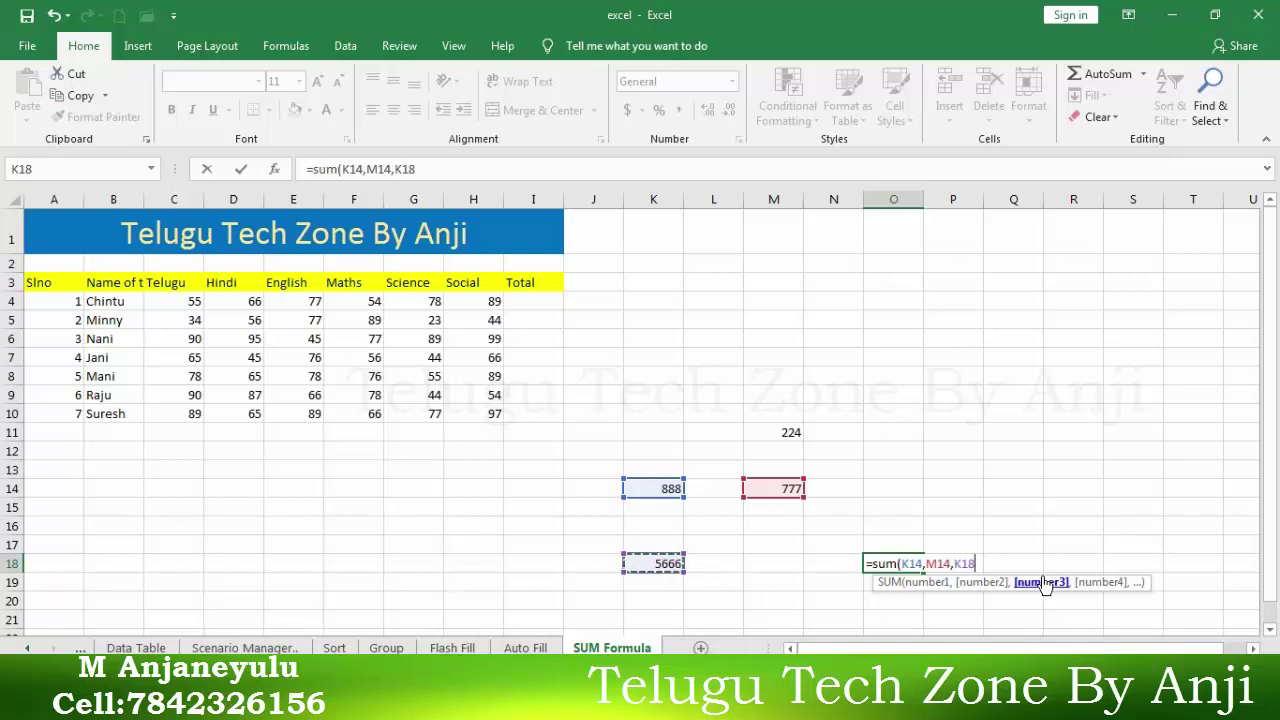
pyautogui.write(')')
pyautogui.press('Return')
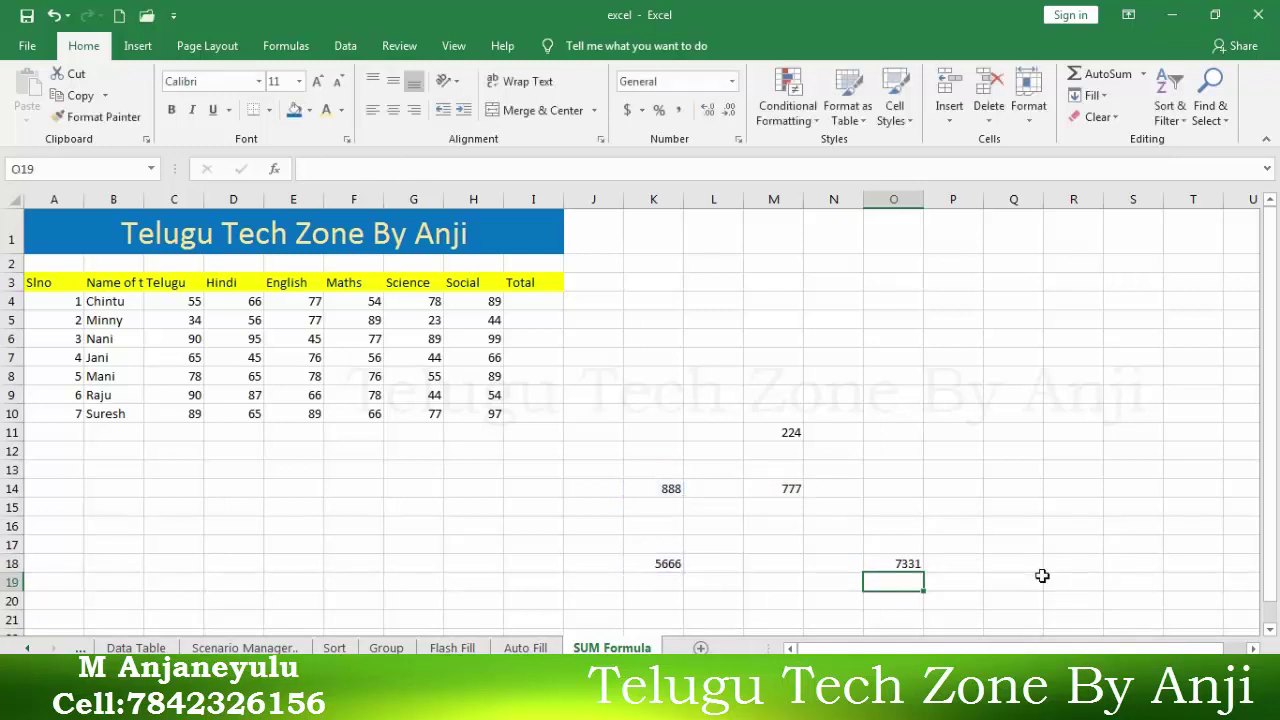
# Change K14 to 33222 and M14 to 233223 so the O18 total updates
pyautogui.click(655, 490)
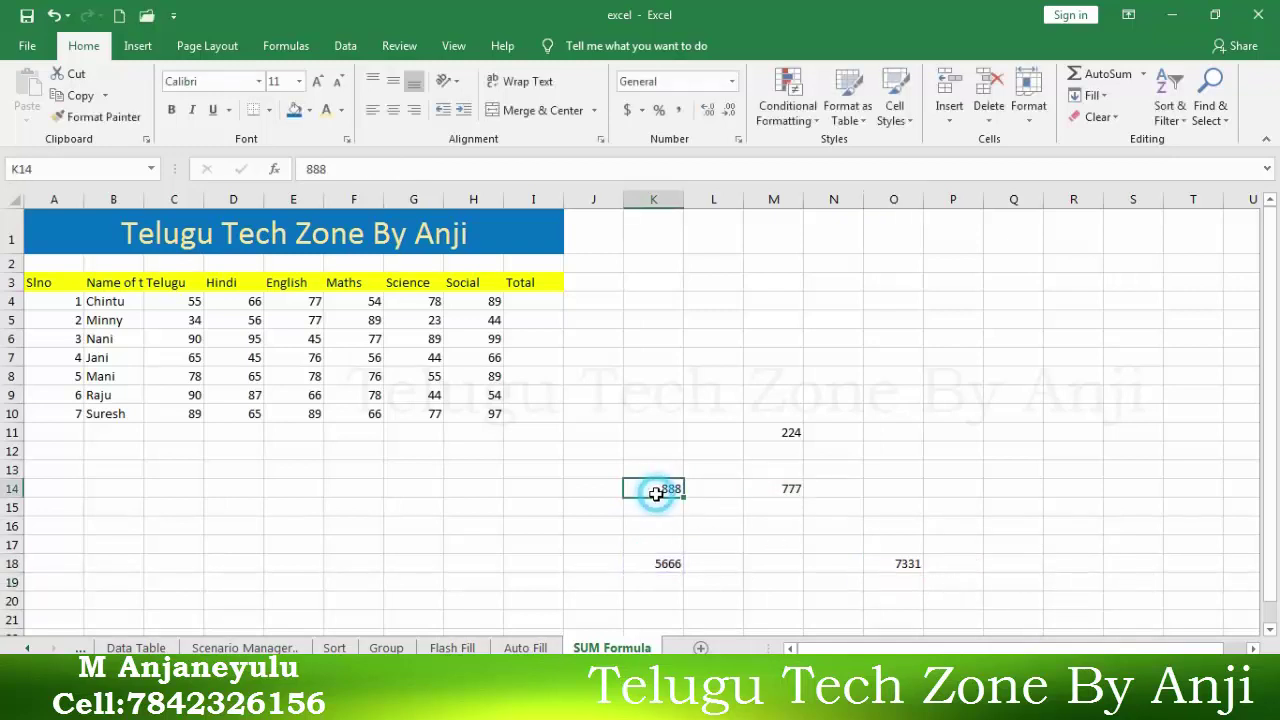
pyautogui.write('33222')
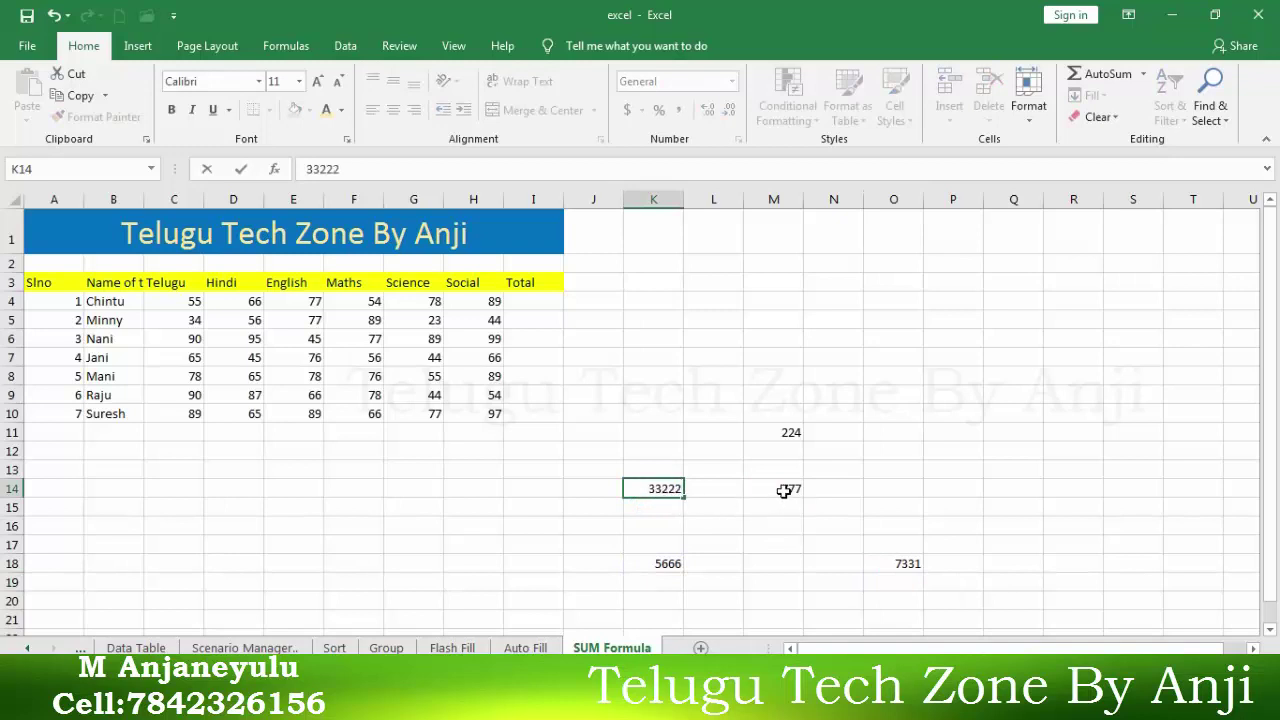
pyautogui.click(786, 488)
pyautogui.write('233223')
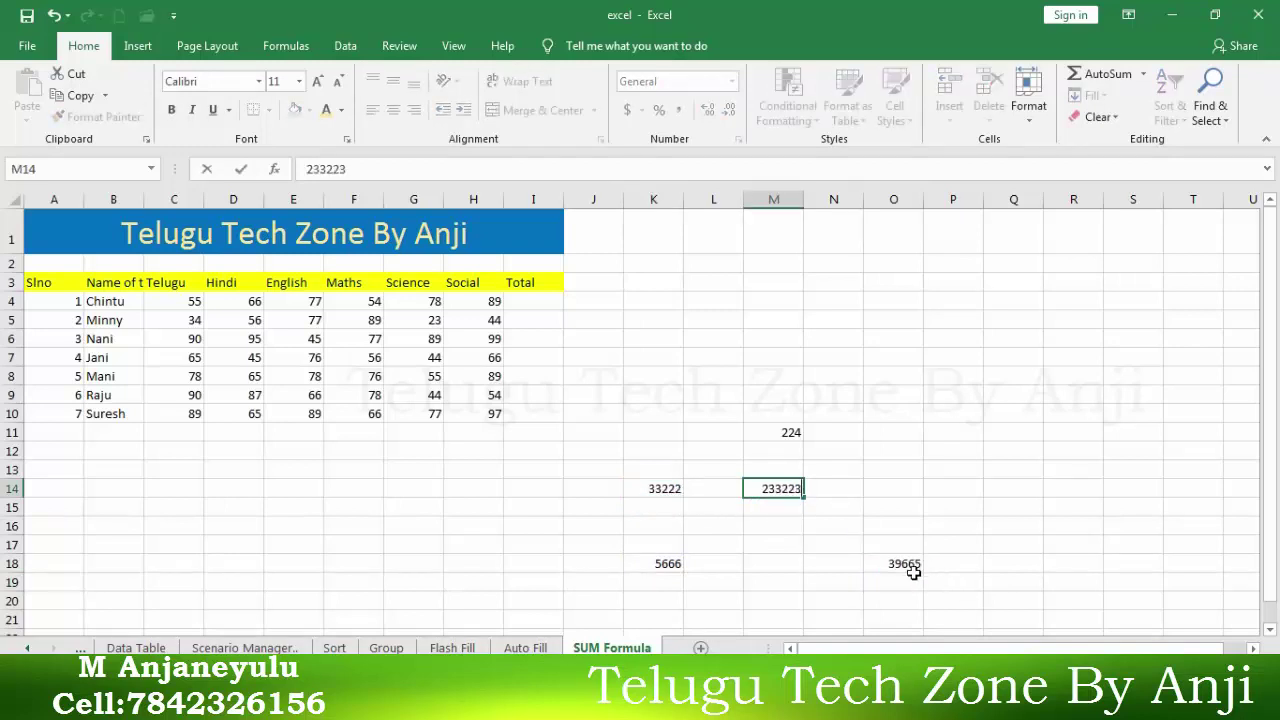
pyautogui.click(920, 583)
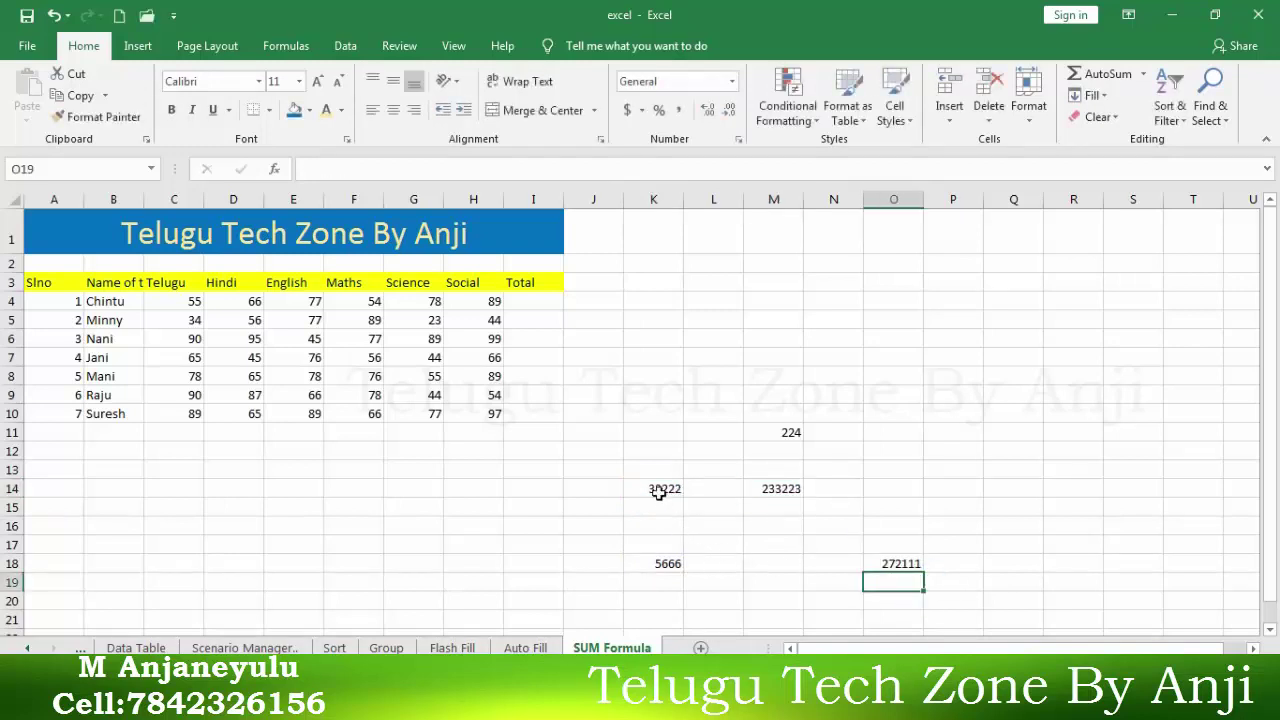
# Delete the stray numbers in J9:O20 beside the marks table
pyautogui.moveTo(605, 395); pyautogui.dragTo(920, 600)
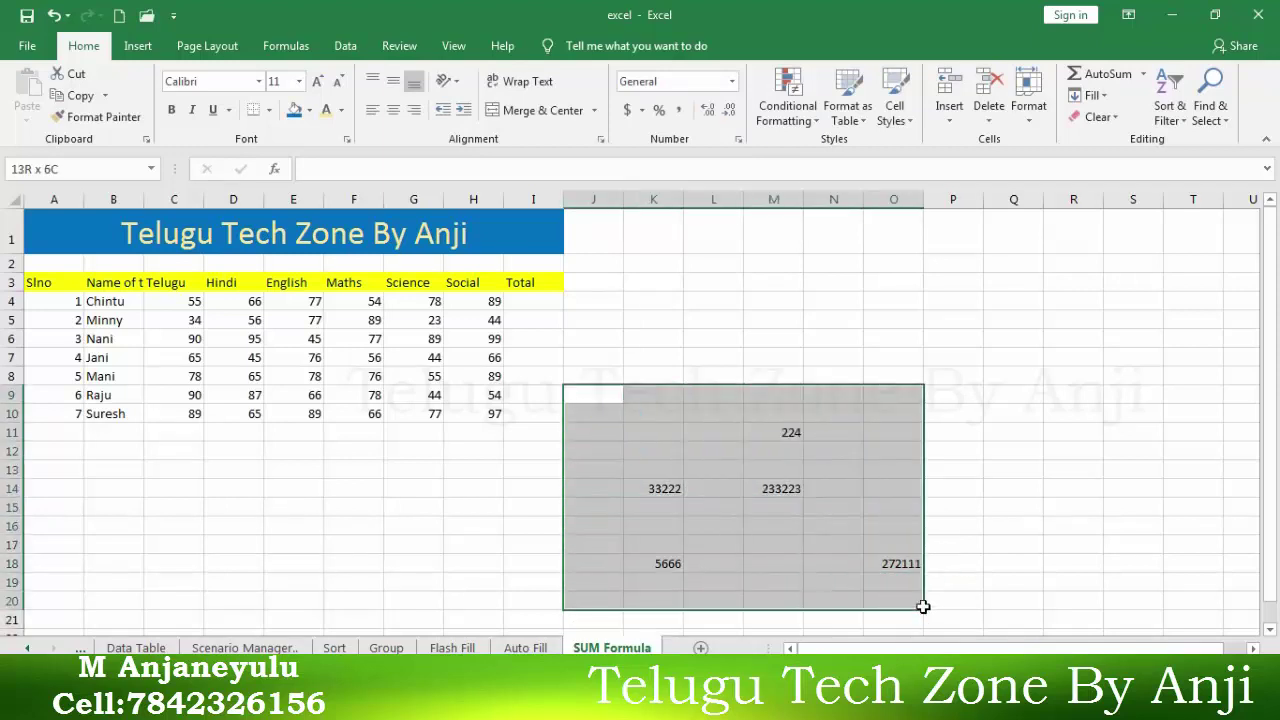
pyautogui.press('Delete')
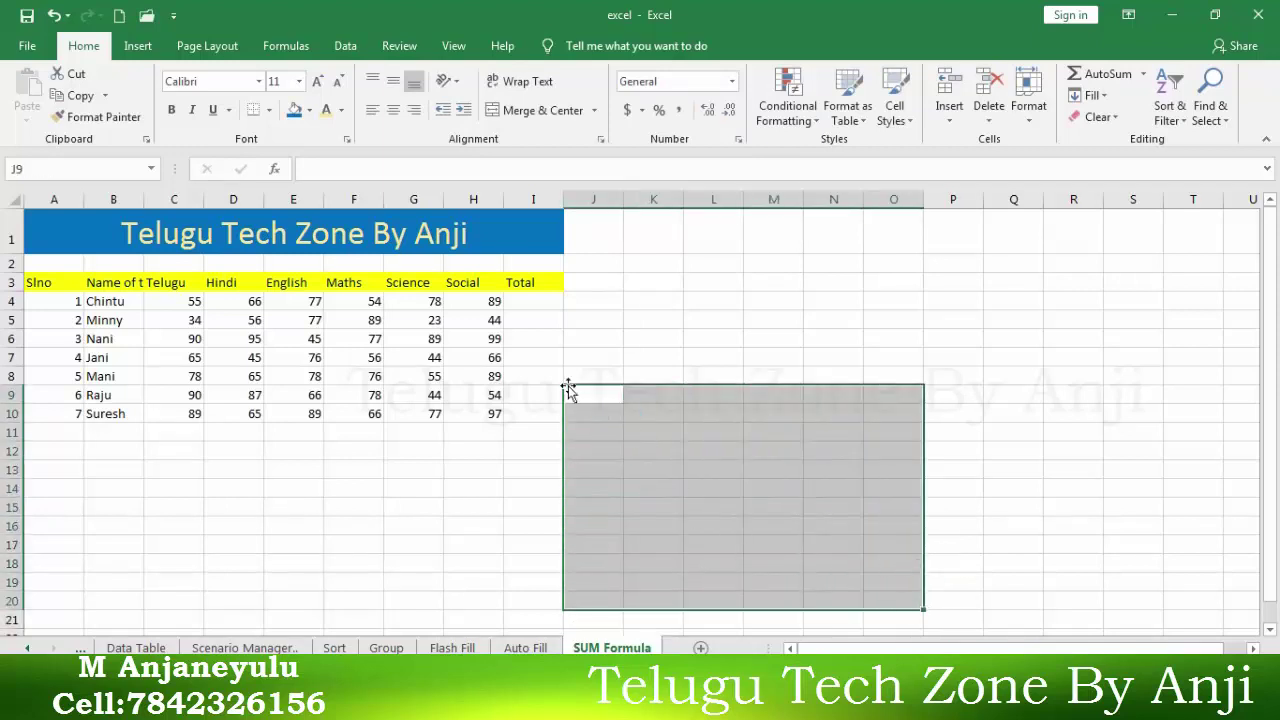
pyautogui.click(520, 313)
pyautogui.click(522, 302)
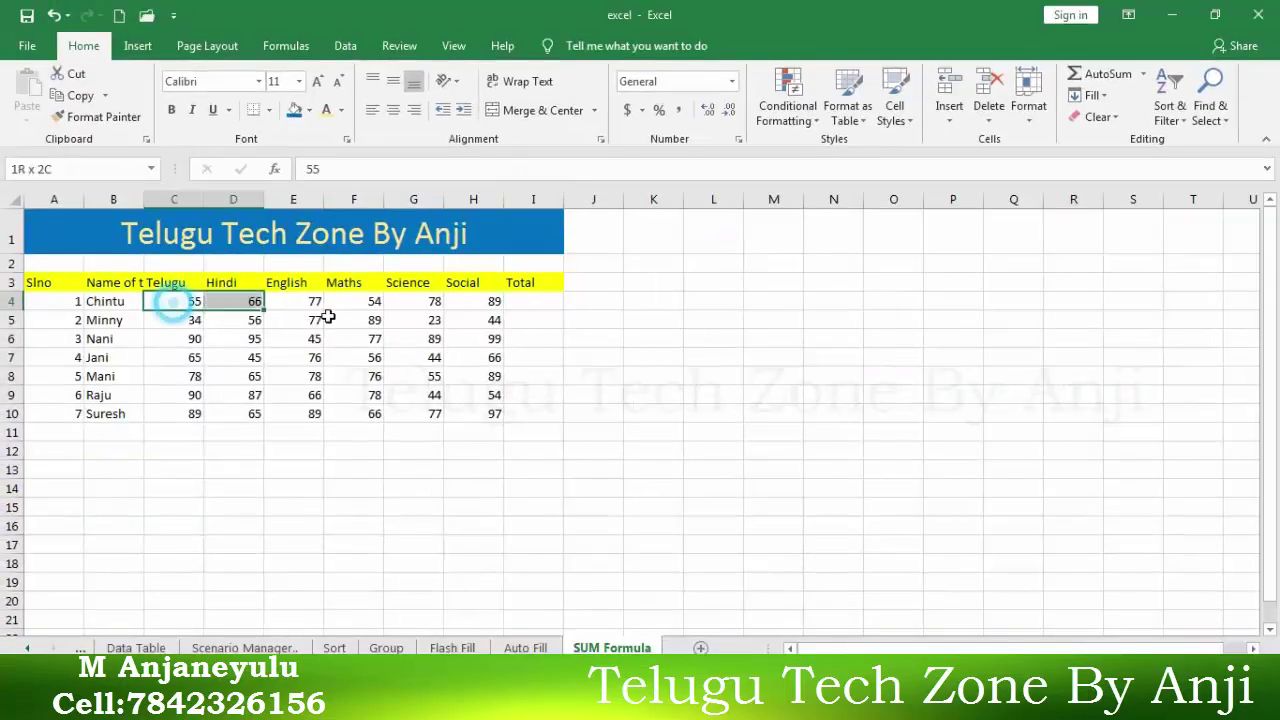
pyautogui.moveTo(172, 301)
pyautogui.mouseDown()
pyautogui.moveTo(535, 302)
pyautogui.moveTo(489, 441)
pyautogui.mouseUp()
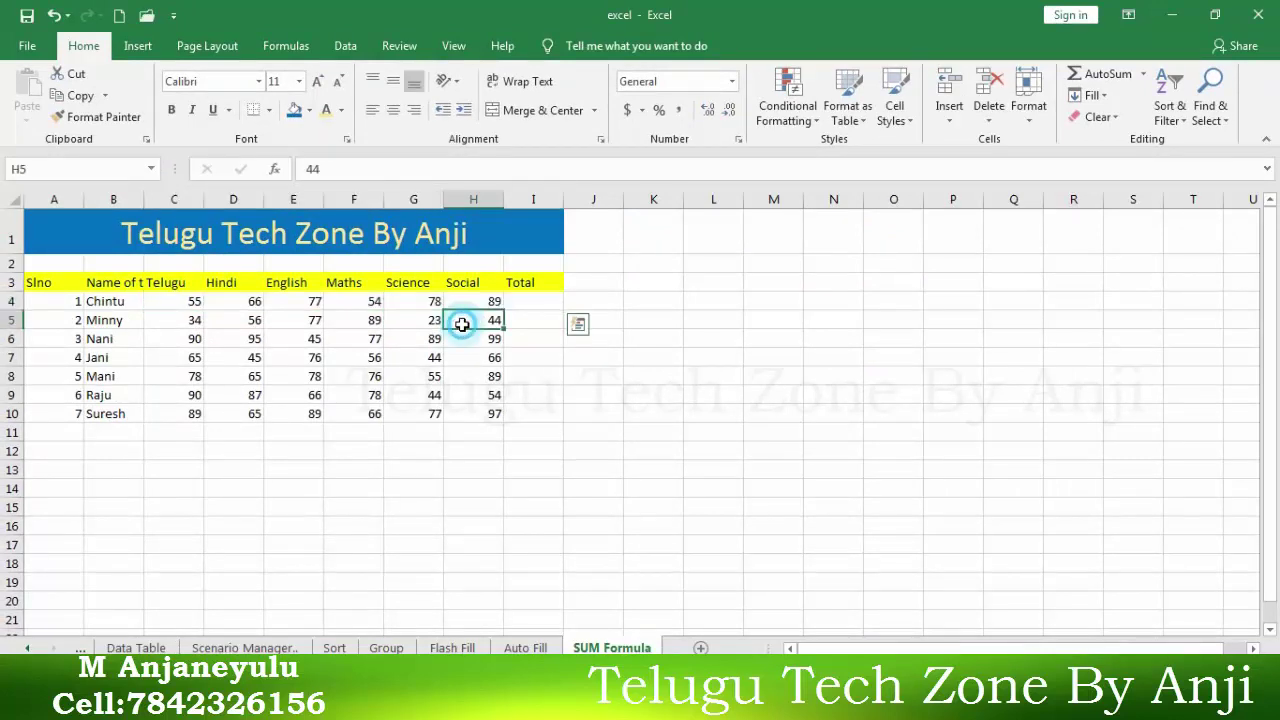
# Enter =SUM(C4,D4,E4,F4,G4,H4) in I4 for a first-student total of 419
pyautogui.click(597, 466)
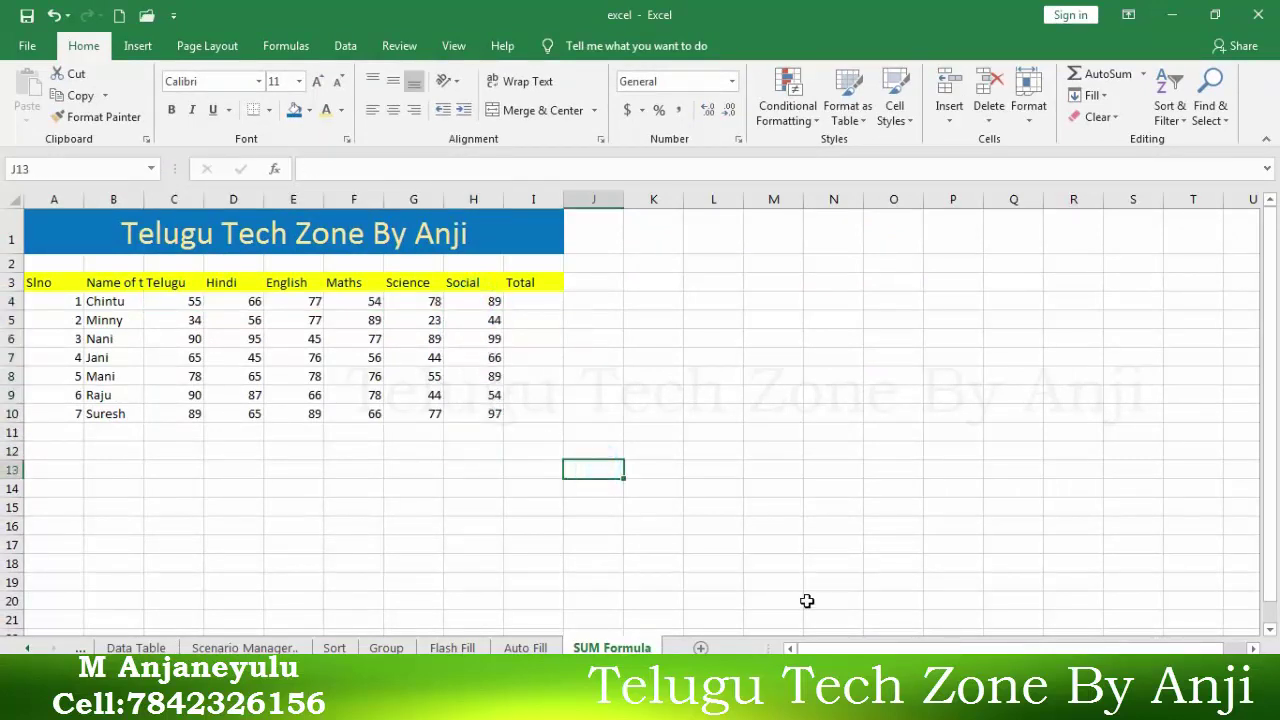
pyautogui.click(806, 582)
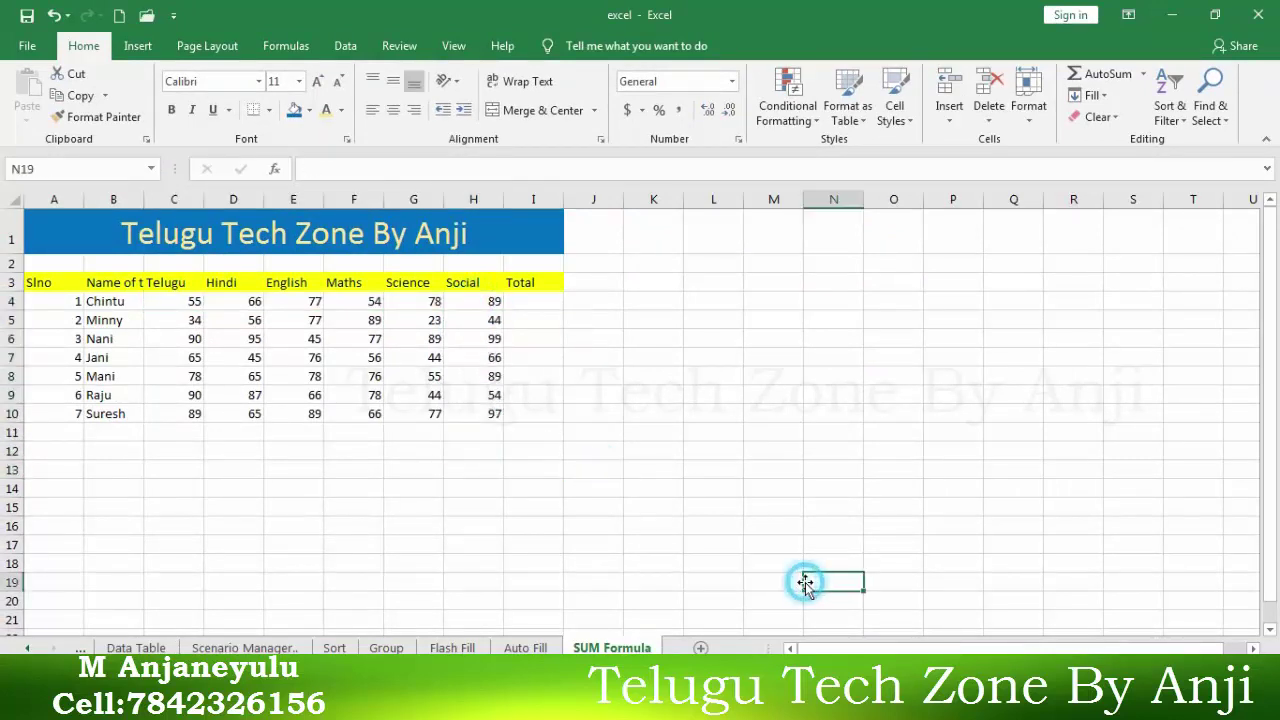
pyautogui.click(522, 305)
pyautogui.write('=')
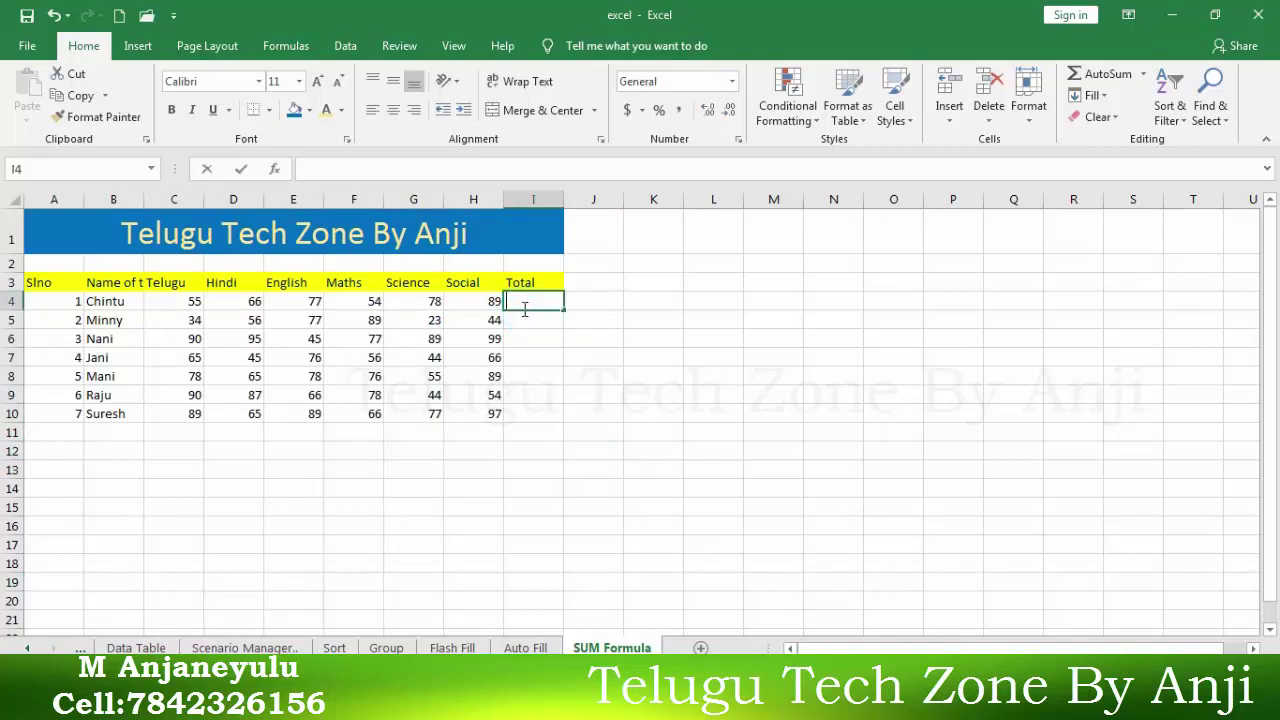
pyautogui.write('SUM(')
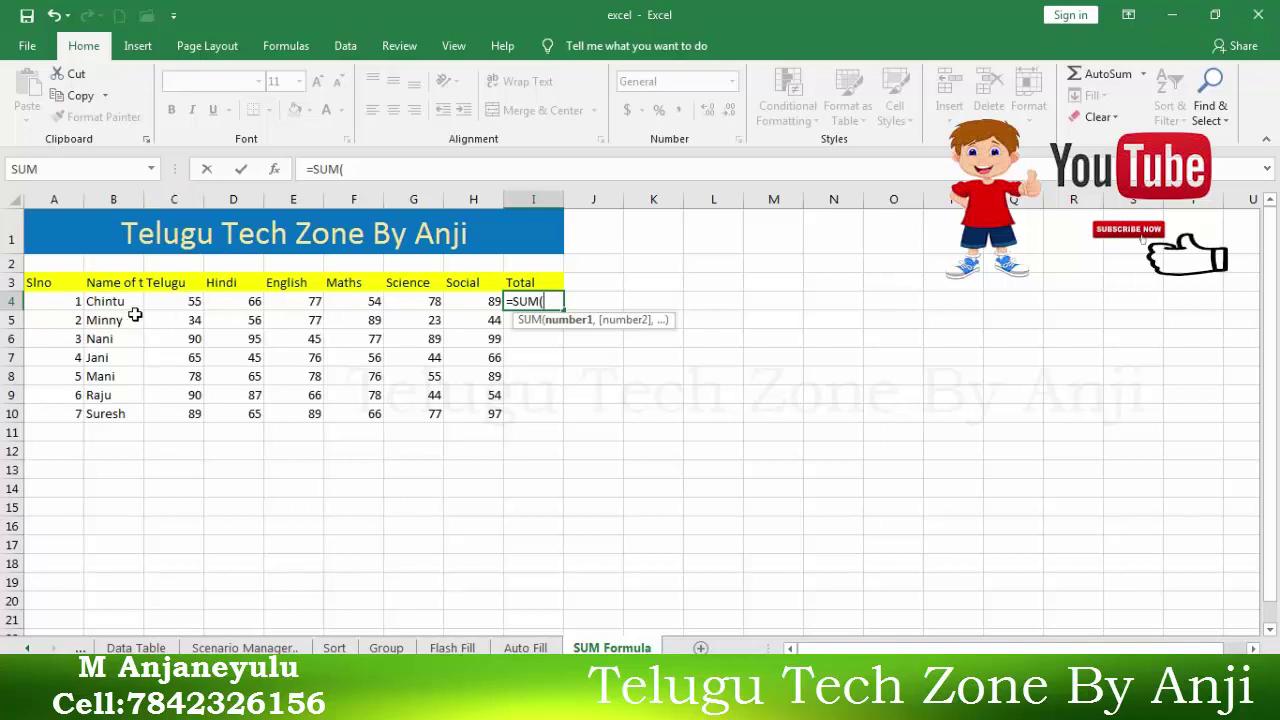
pyautogui.write('C4')
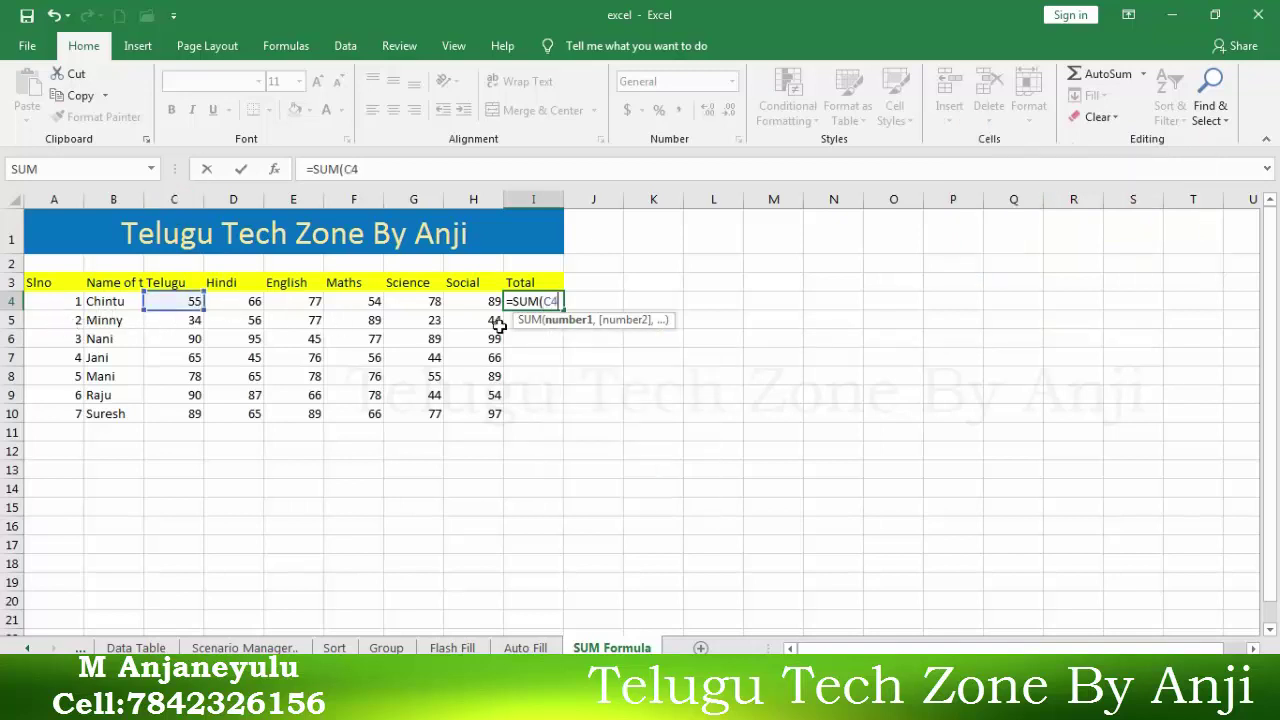
pyautogui.write(',D')
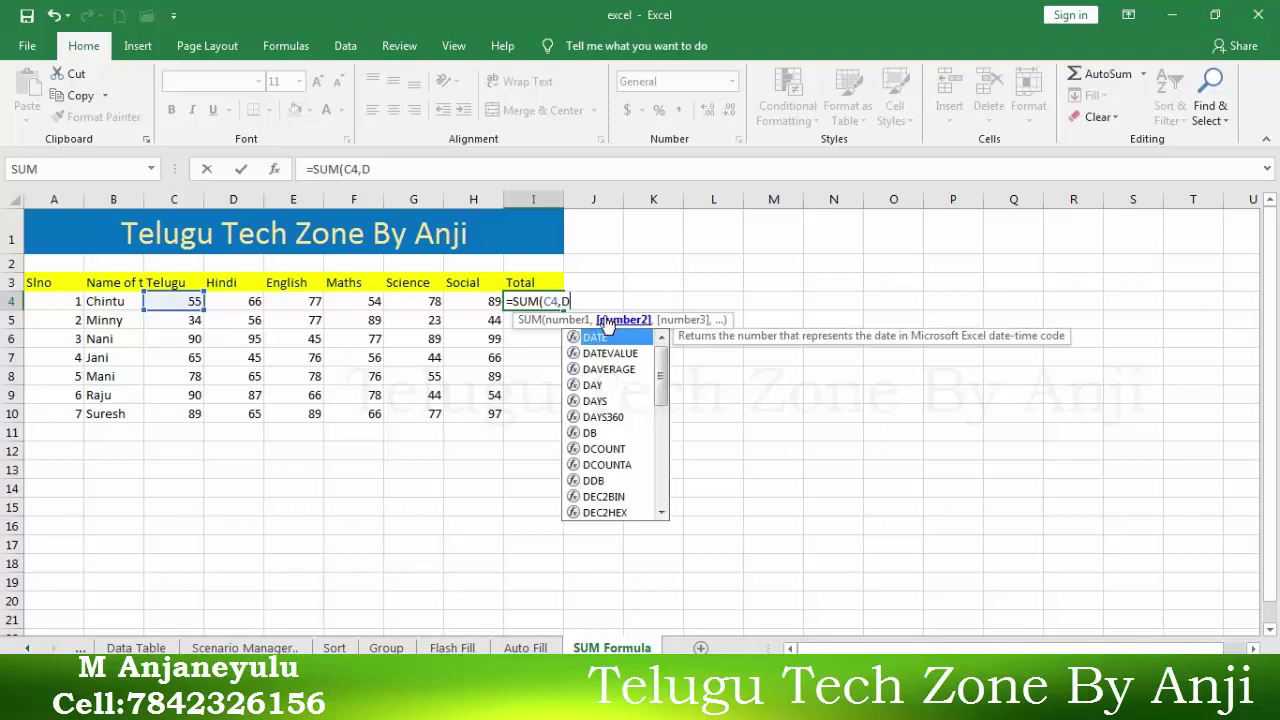
pyautogui.write('4')
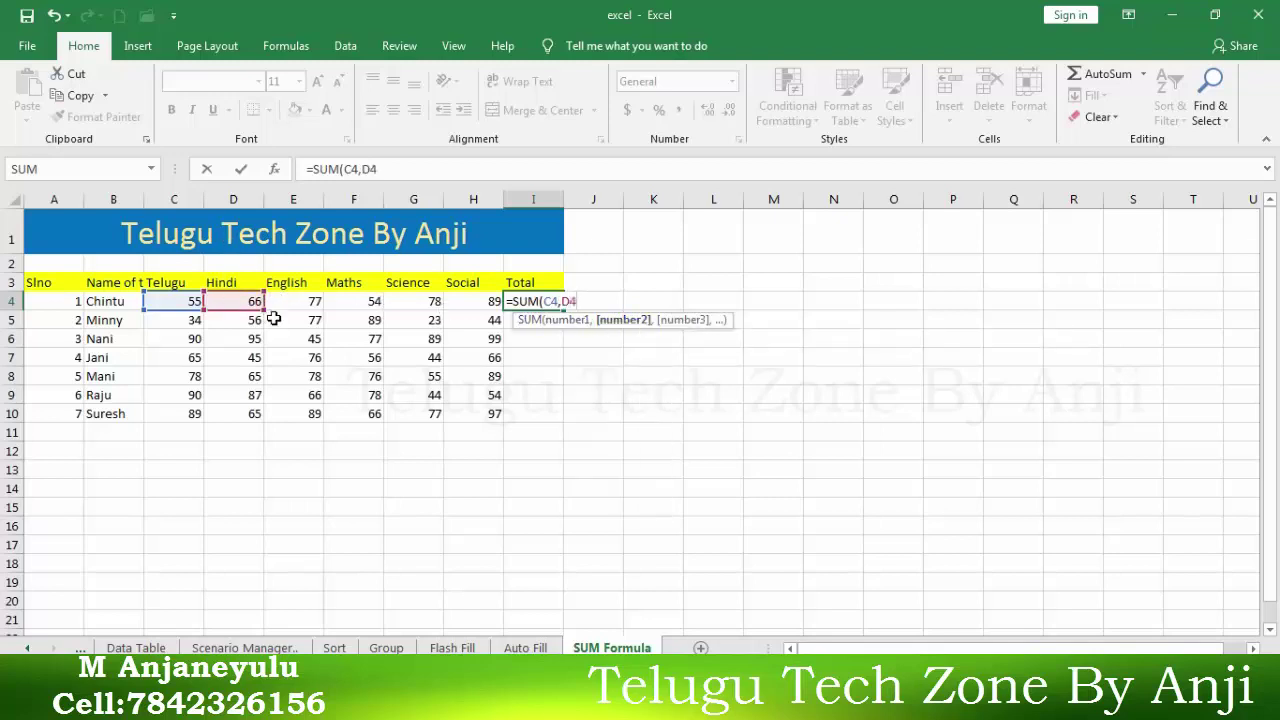
pyautogui.write(',E4,')
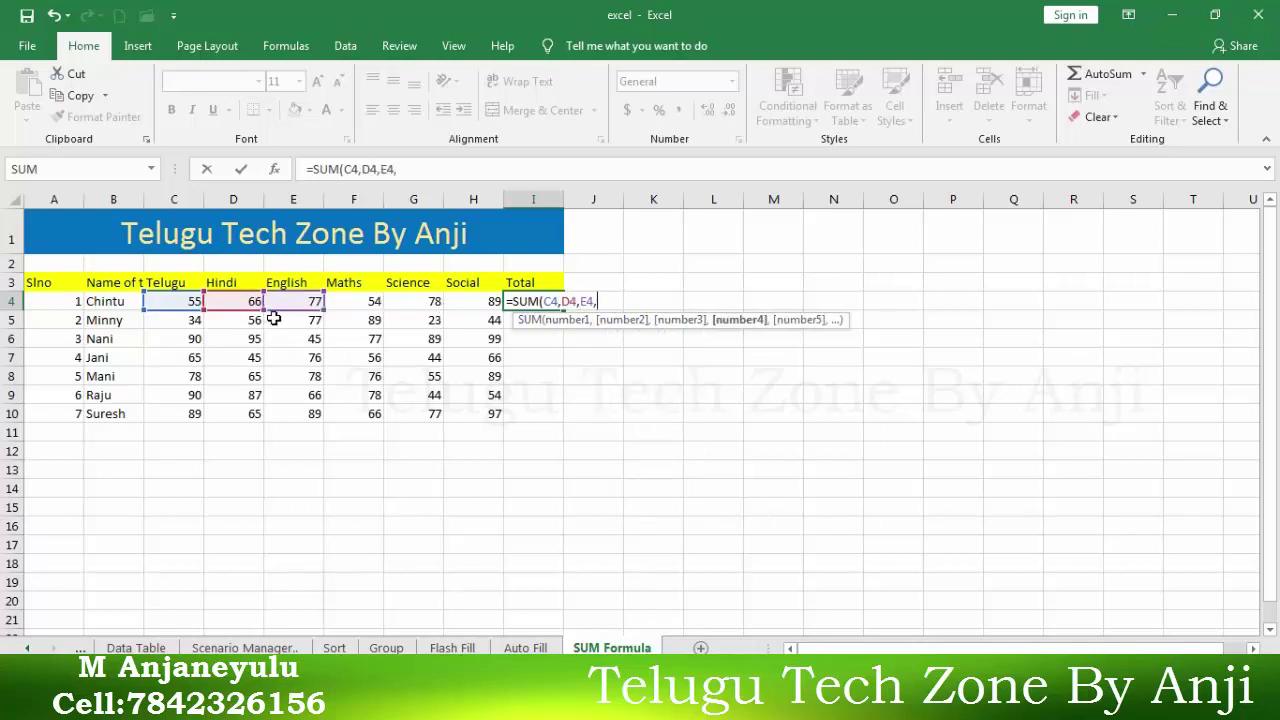
pyautogui.write('F4,')
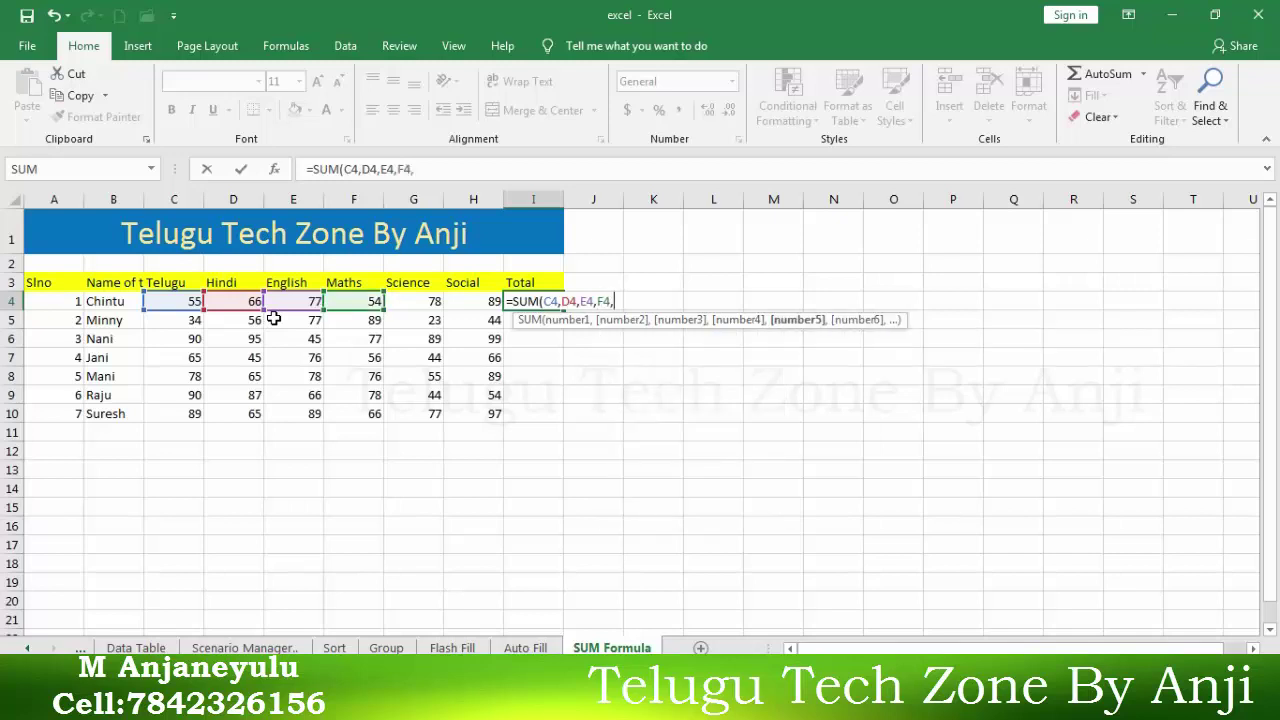
pyautogui.write('G4,')
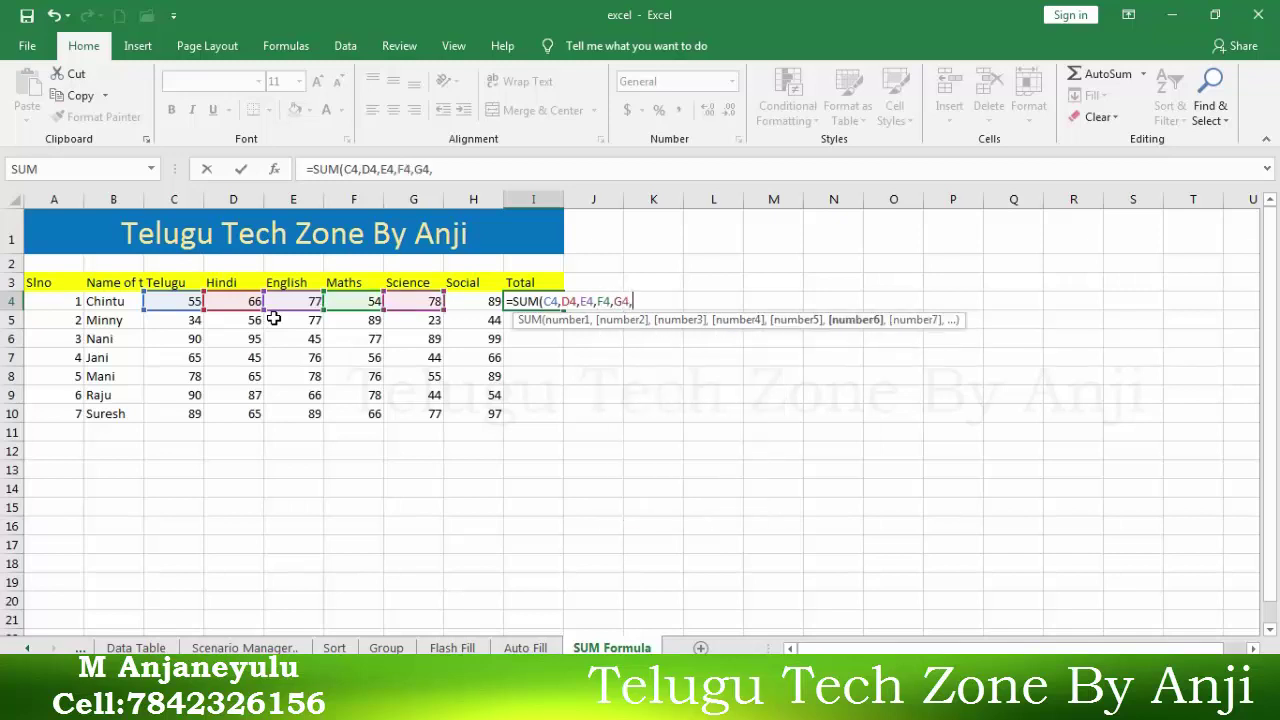
pyautogui.write('H4')
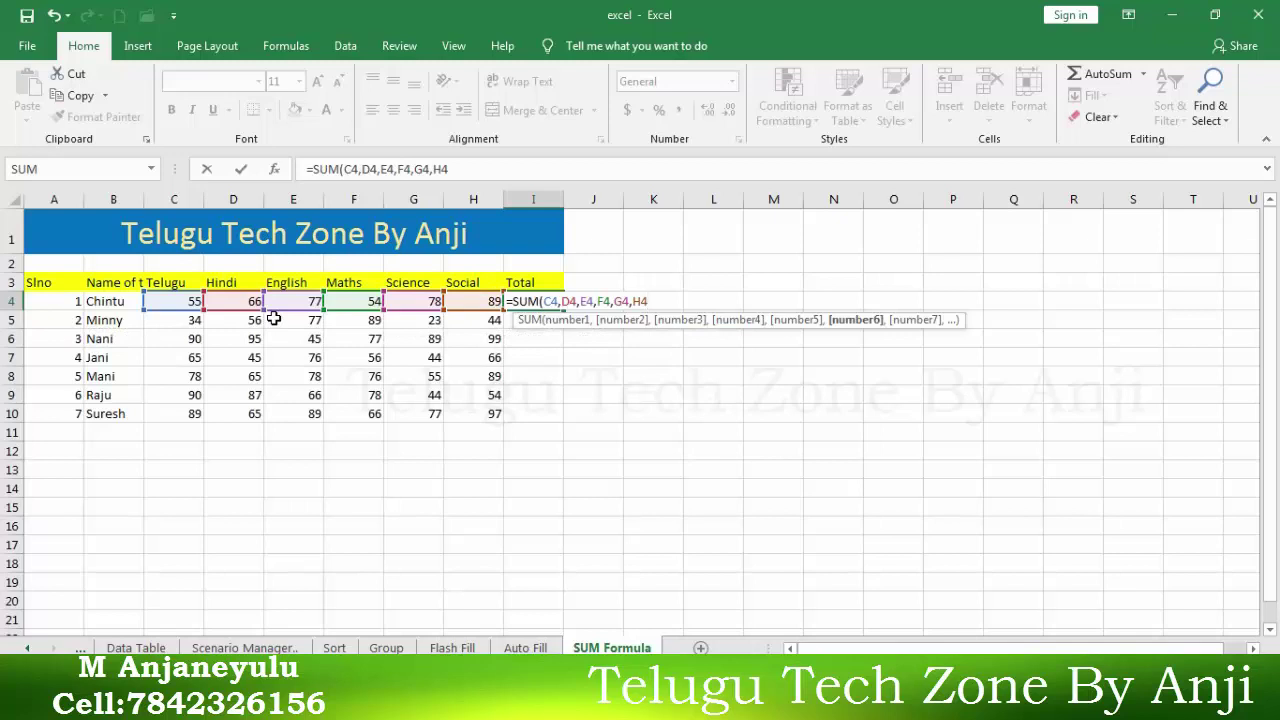
pyautogui.write(')')
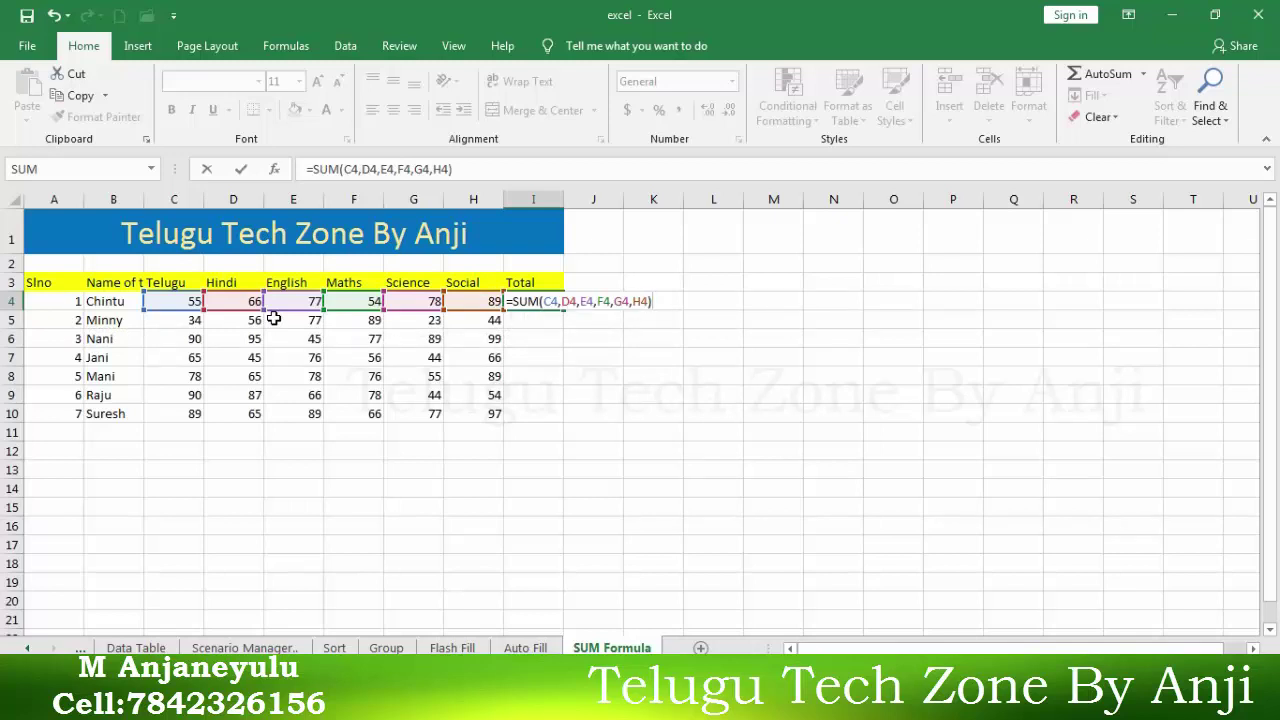
pyautogui.press('Return')
pyautogui.press('Up')
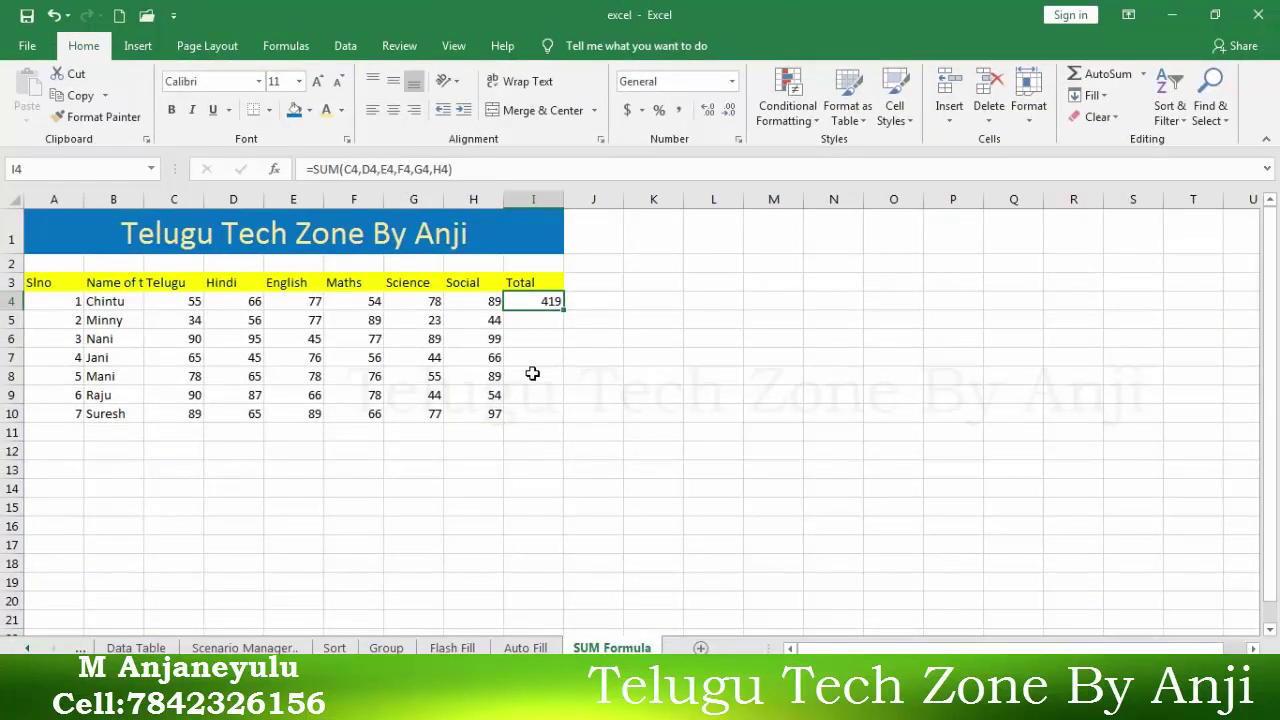
# Enter the range formula =SUM(C5:H5) in I5, giving the second student 323
pyautogui.click(534, 320)
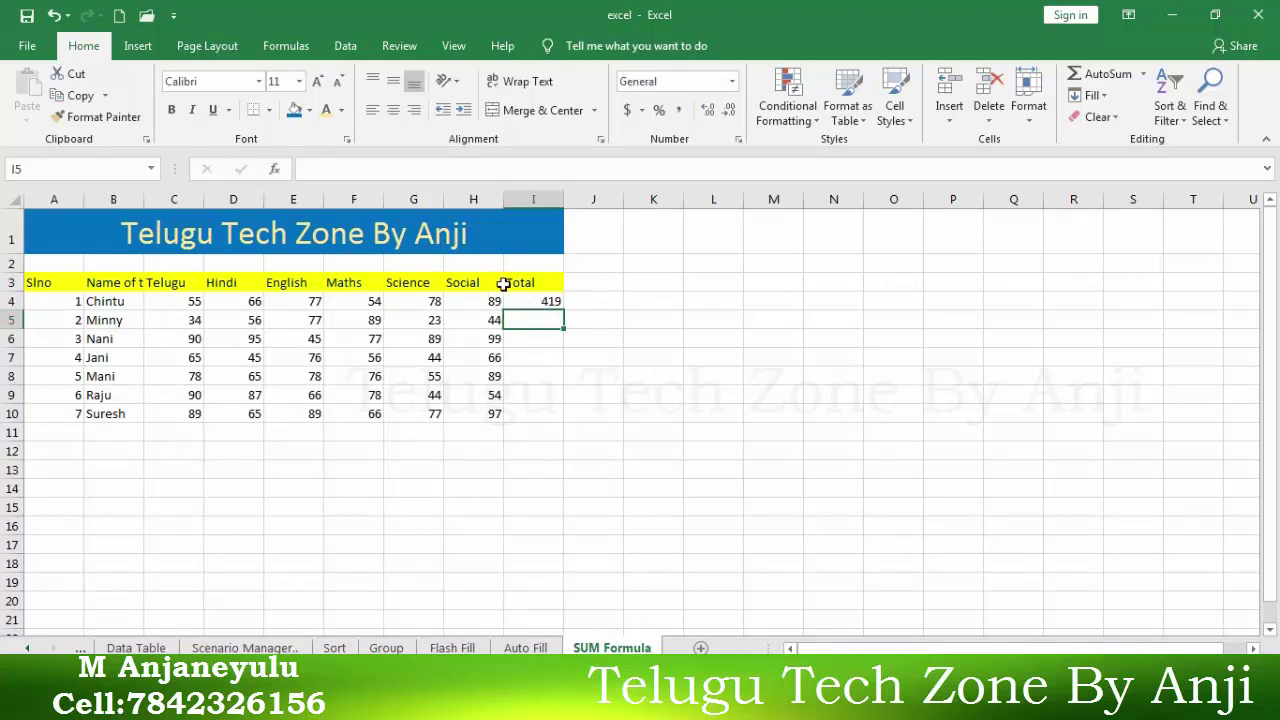
pyautogui.click(531, 300)
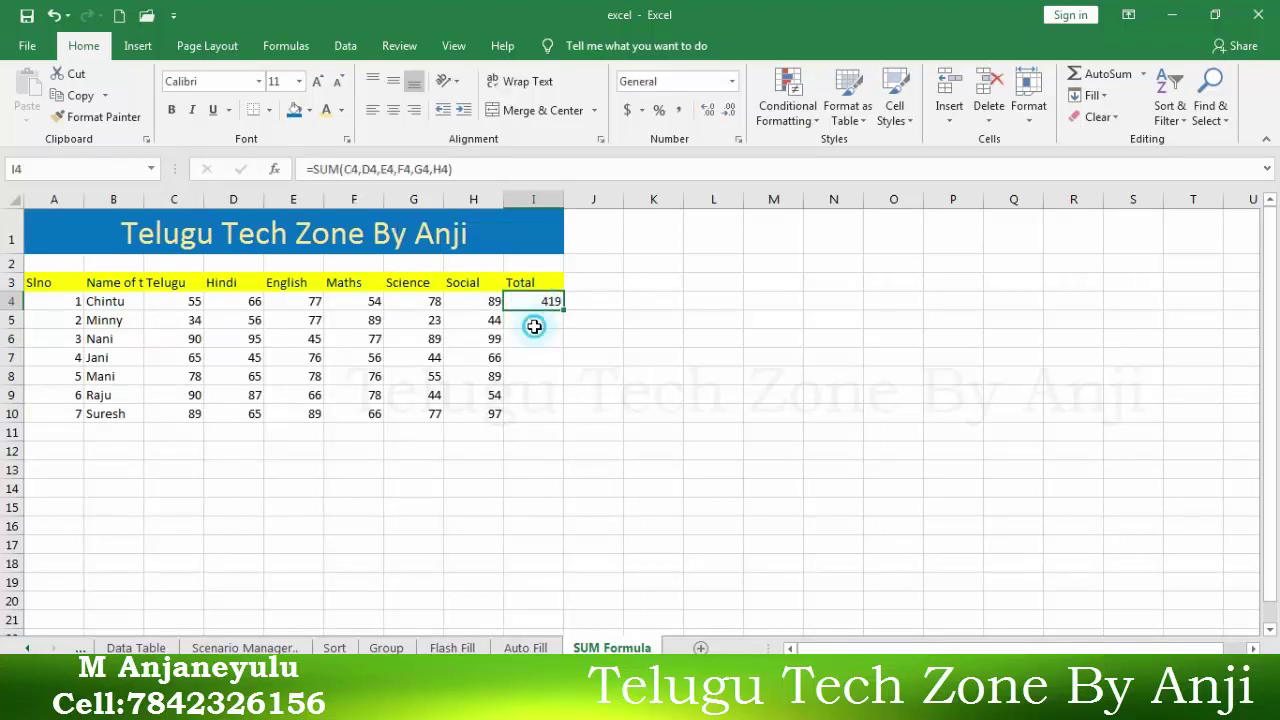
pyautogui.click(534, 326)
pyautogui.write('=S')
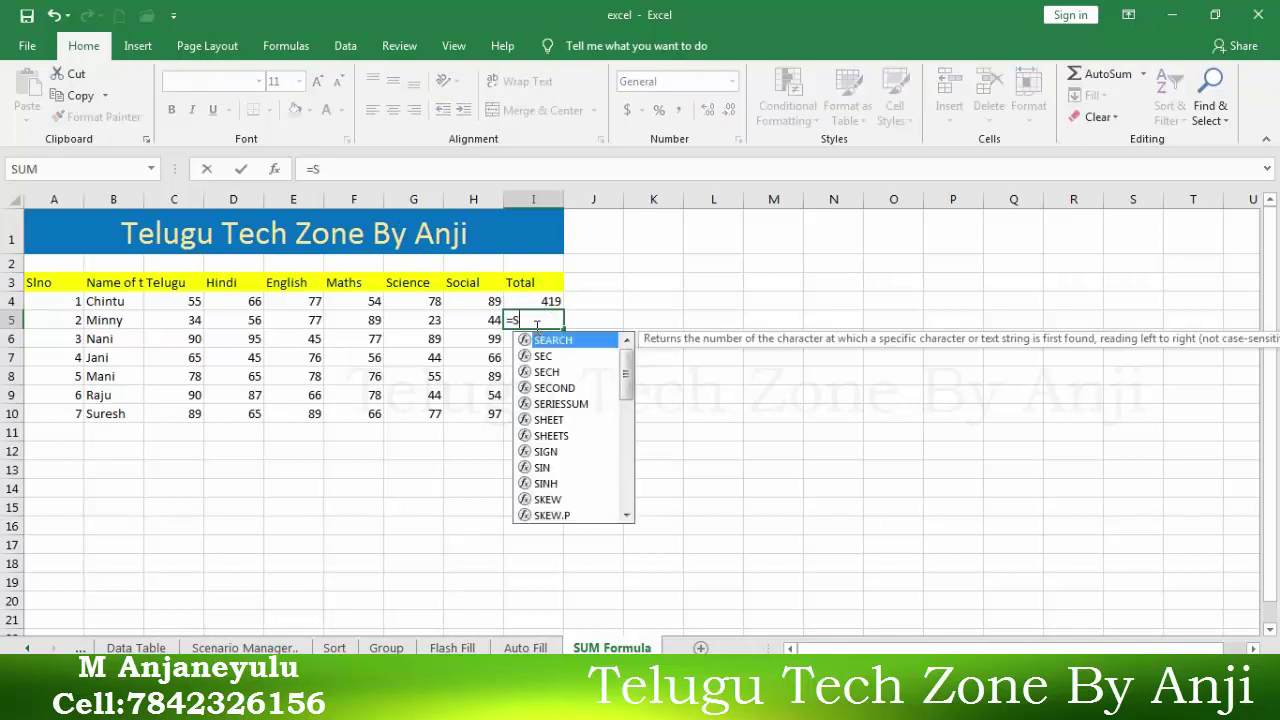
pyautogui.write('UM(')
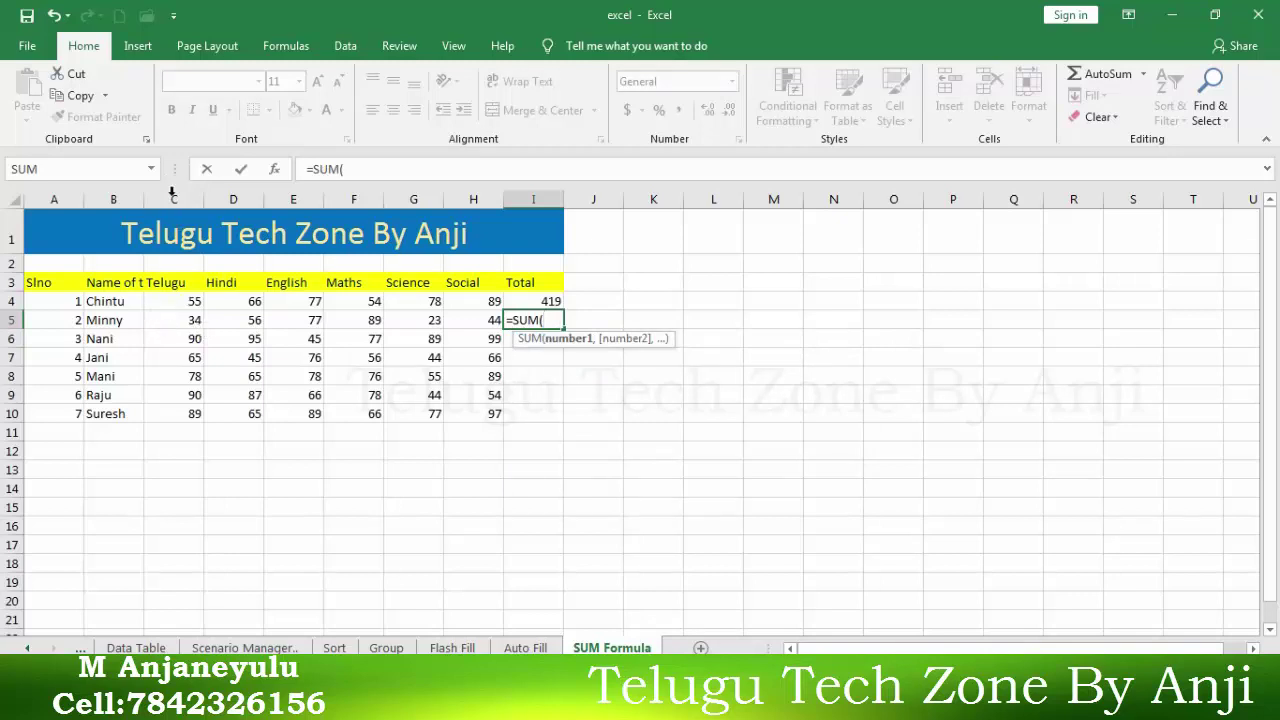
pyautogui.click(196, 318)
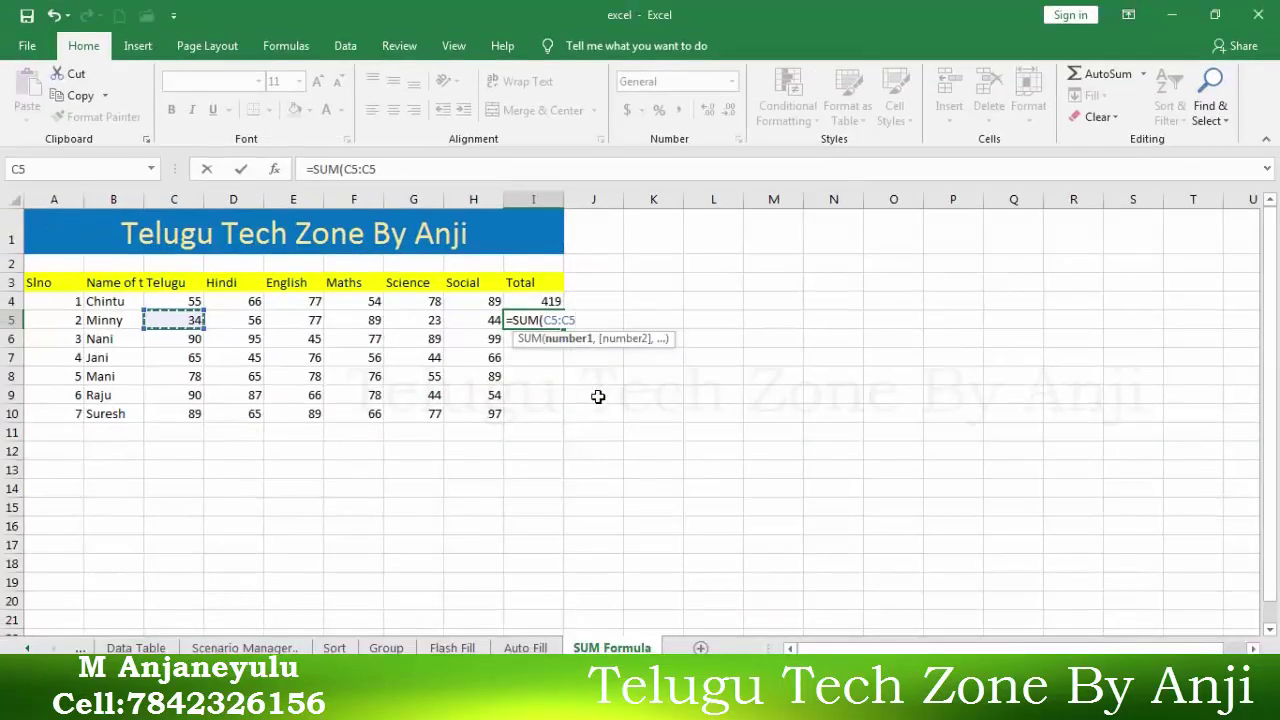
pyautogui.press('BackSpace')
pyautogui.press('BackSpace')
pyautogui.press('Right')
pyautogui.press('Right')
pyautogui.press('Right')
pyautogui.press('Right')
pyautogui.write(')')
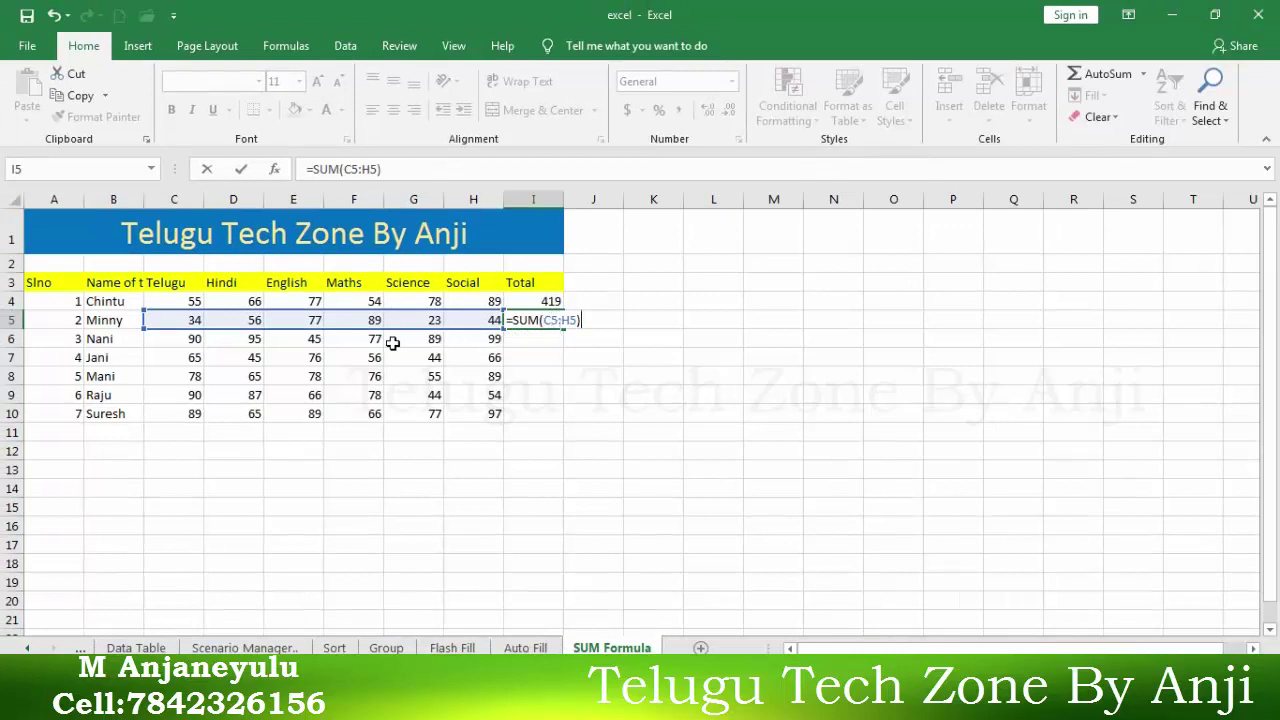
pyautogui.press('Return')
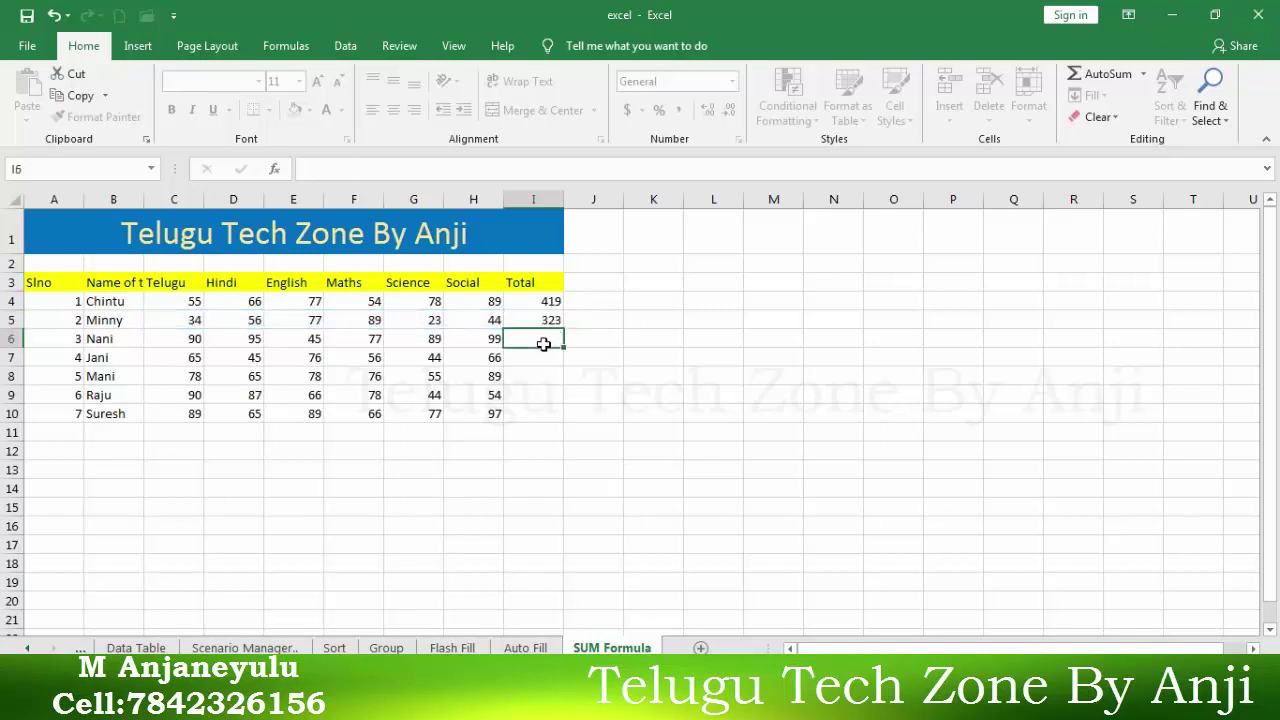
# Insert a new Sanskrit column at D, before Hindi
pyautogui.click(549, 320)
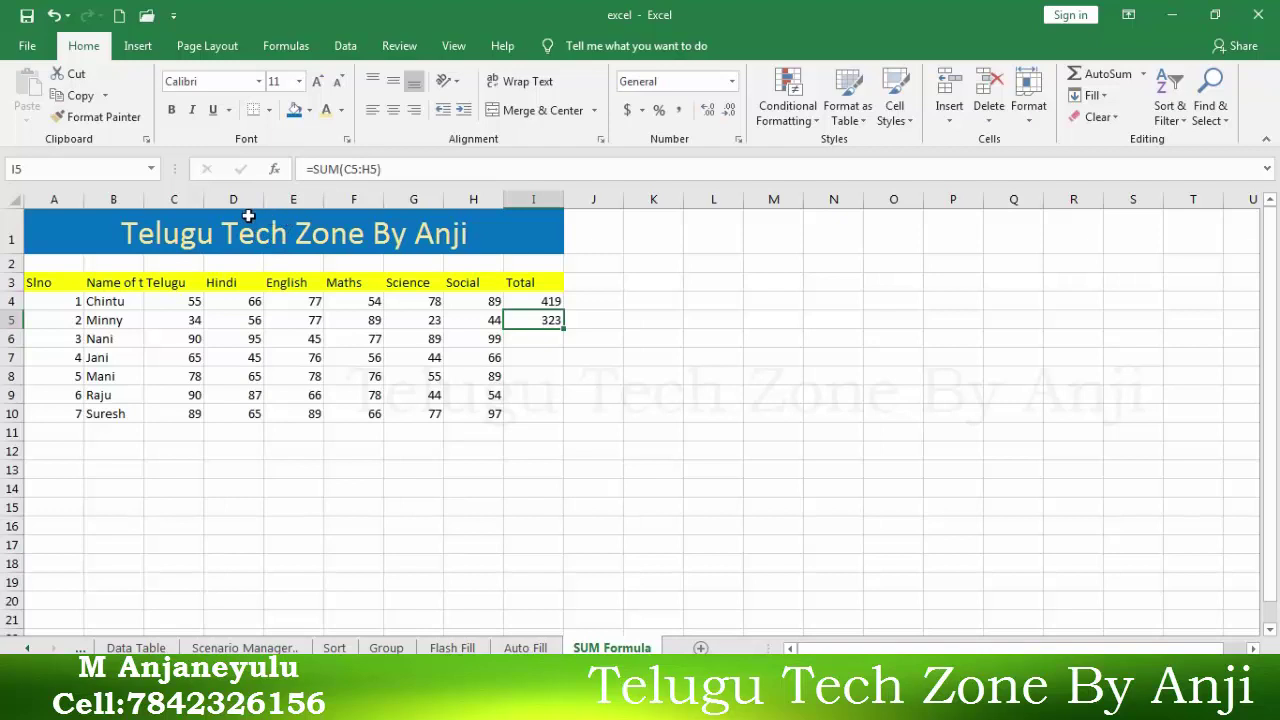
pyautogui.rightClick(248, 199)
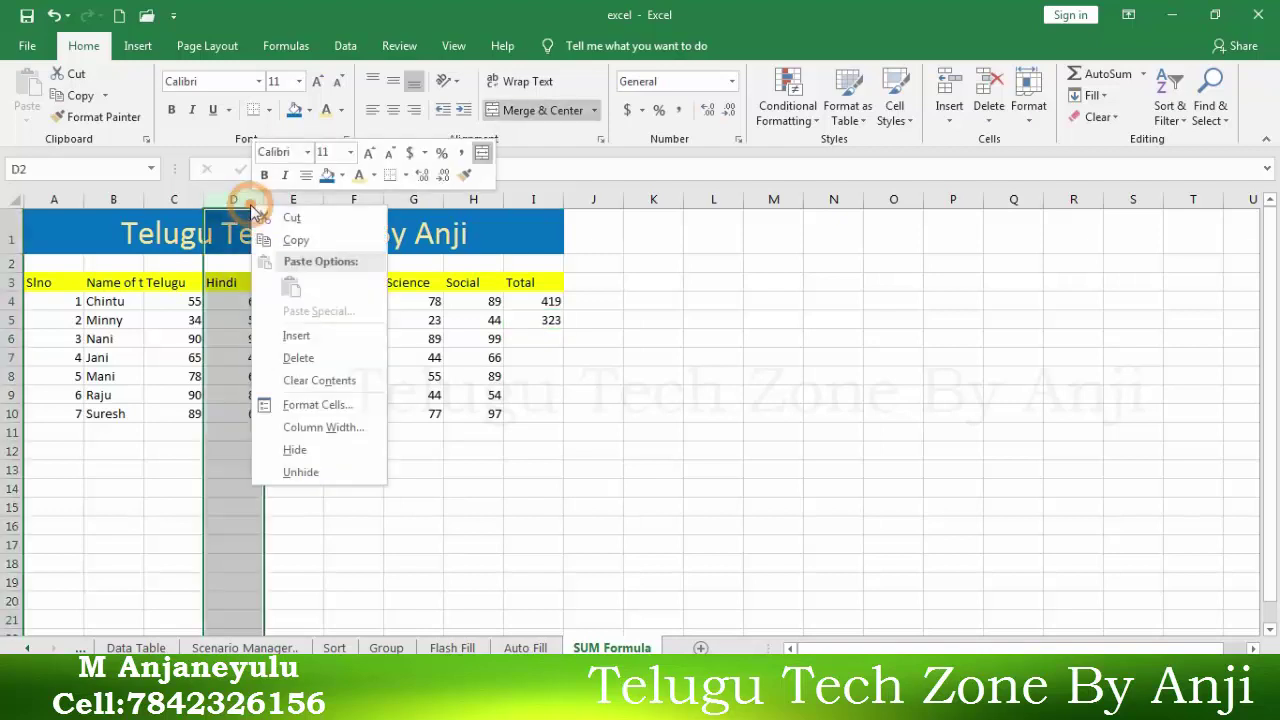
pyautogui.click(315, 339)
pyautogui.click(231, 281)
pyautogui.write('skrit')
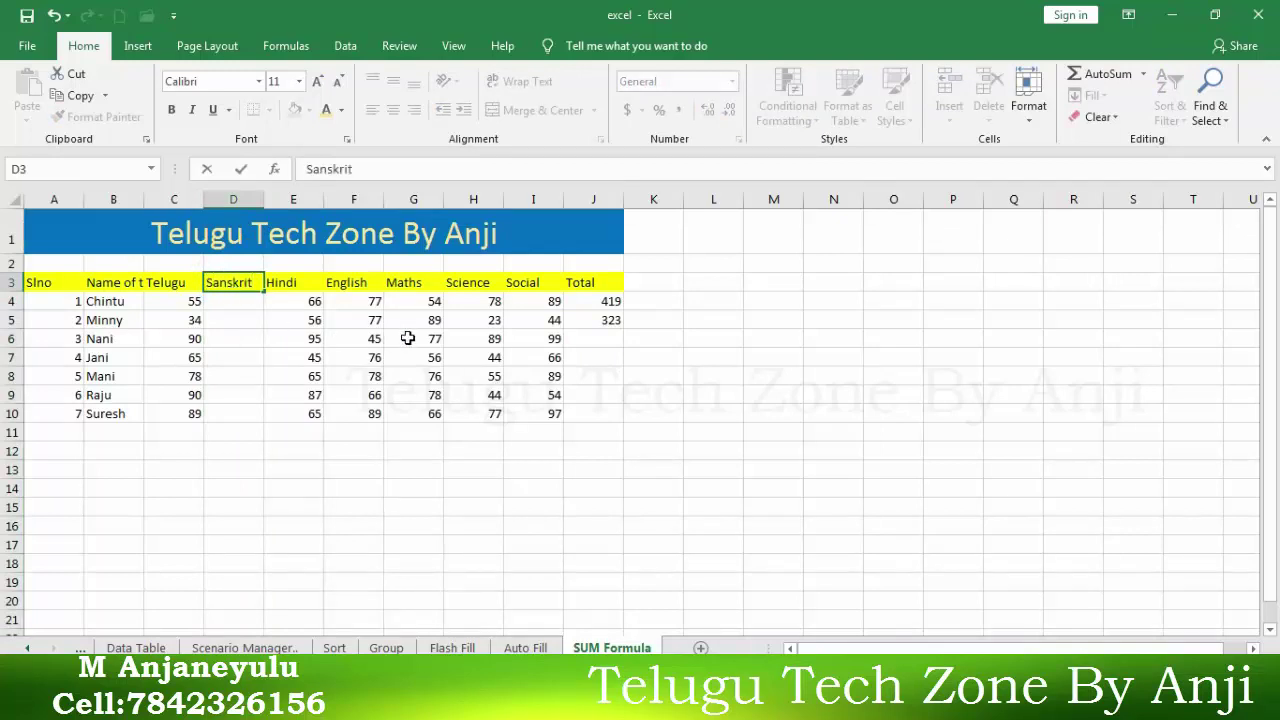
# Give the second student a Sanskrit mark of 45, raising their J5 total to 368
pyautogui.click(245, 319)
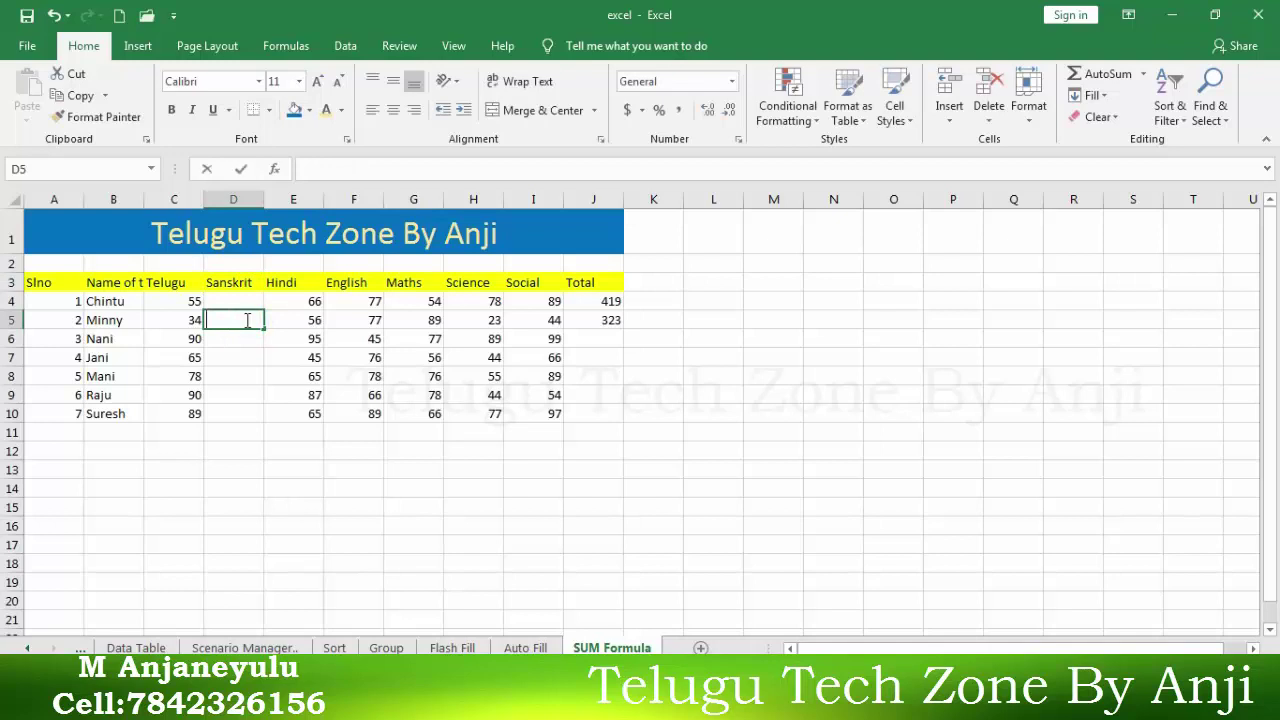
pyautogui.write('45')
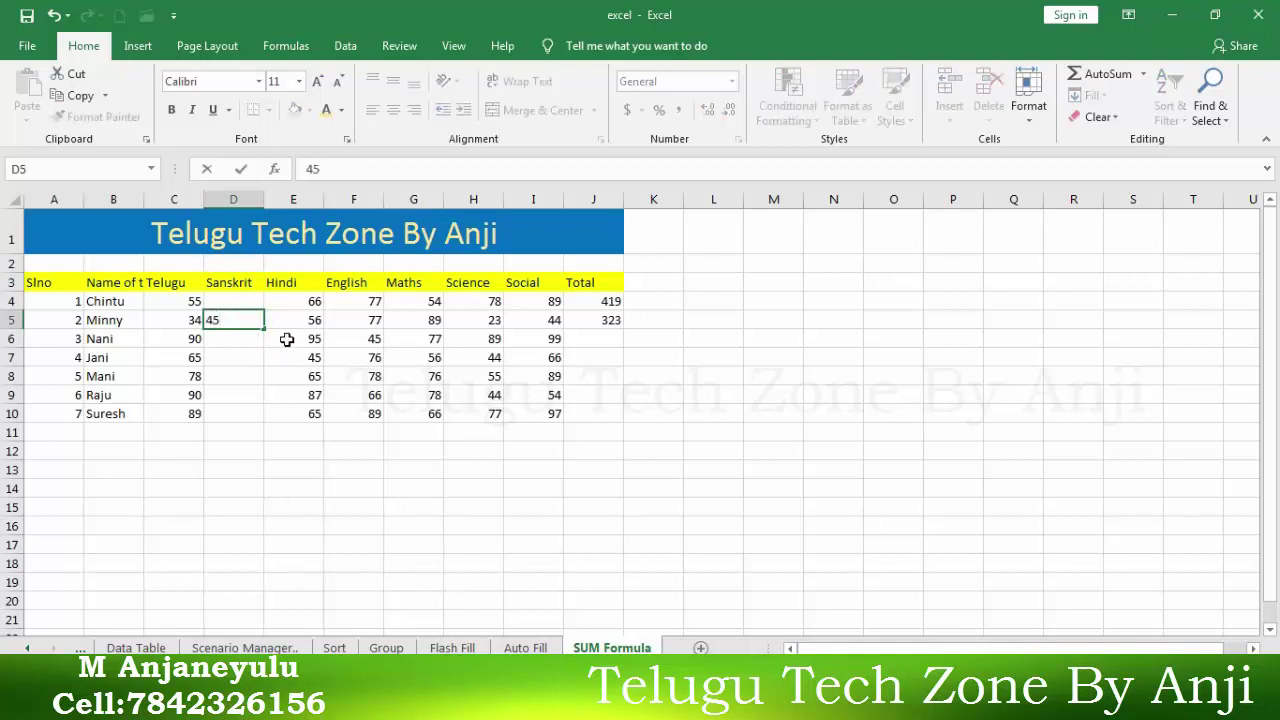
pyautogui.press('Tab')
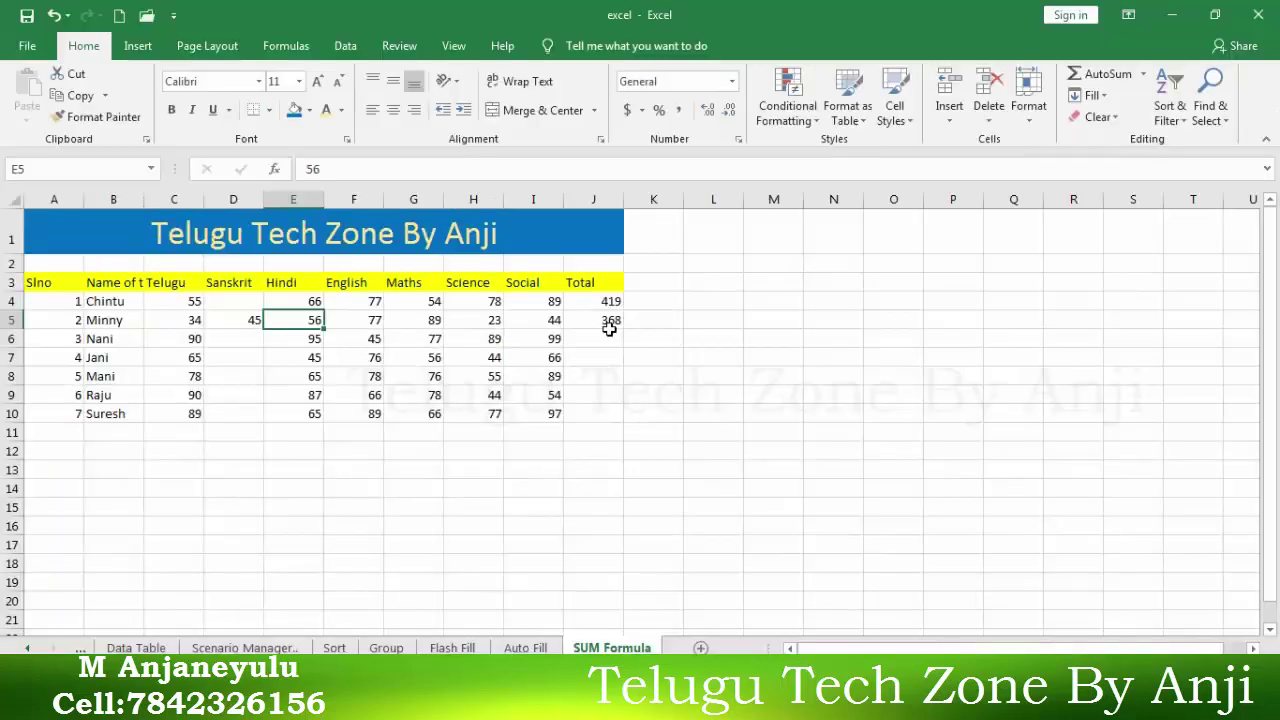
pyautogui.click(607, 324)
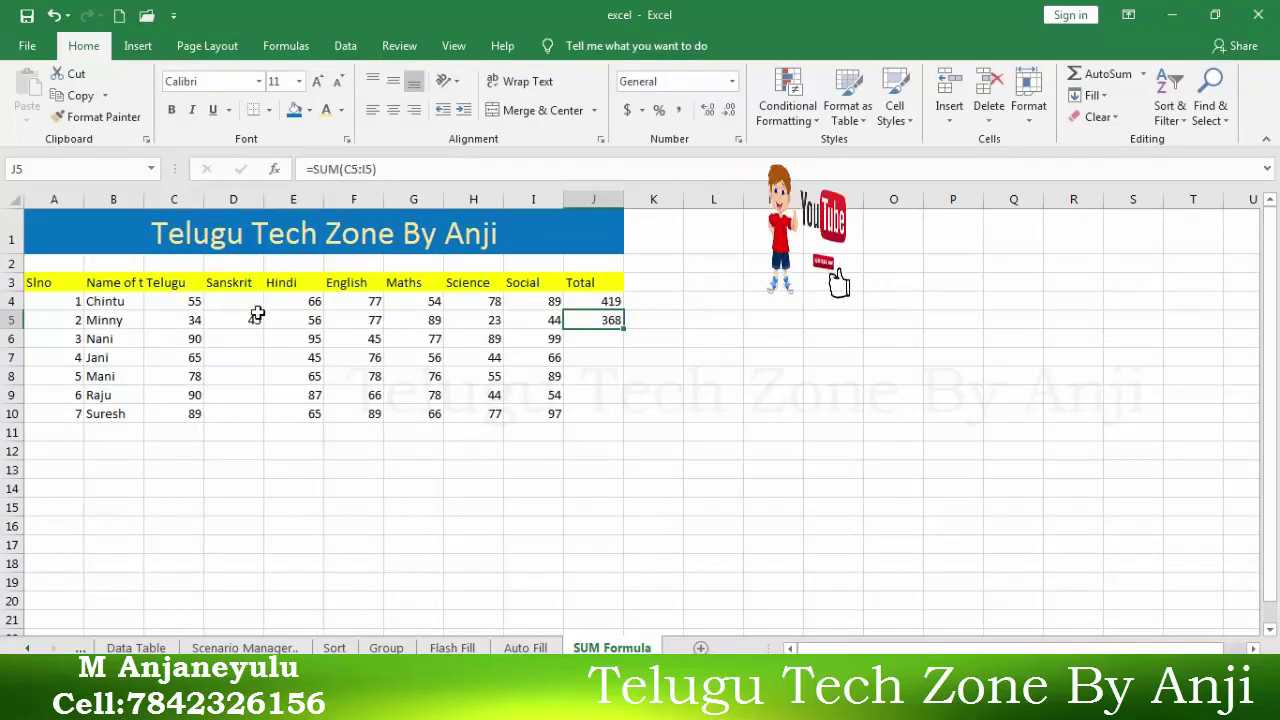
# Delete the Sanskrit column D and confirm the I4 and I5 totals recalculate
pyautogui.rightClick(233, 200)
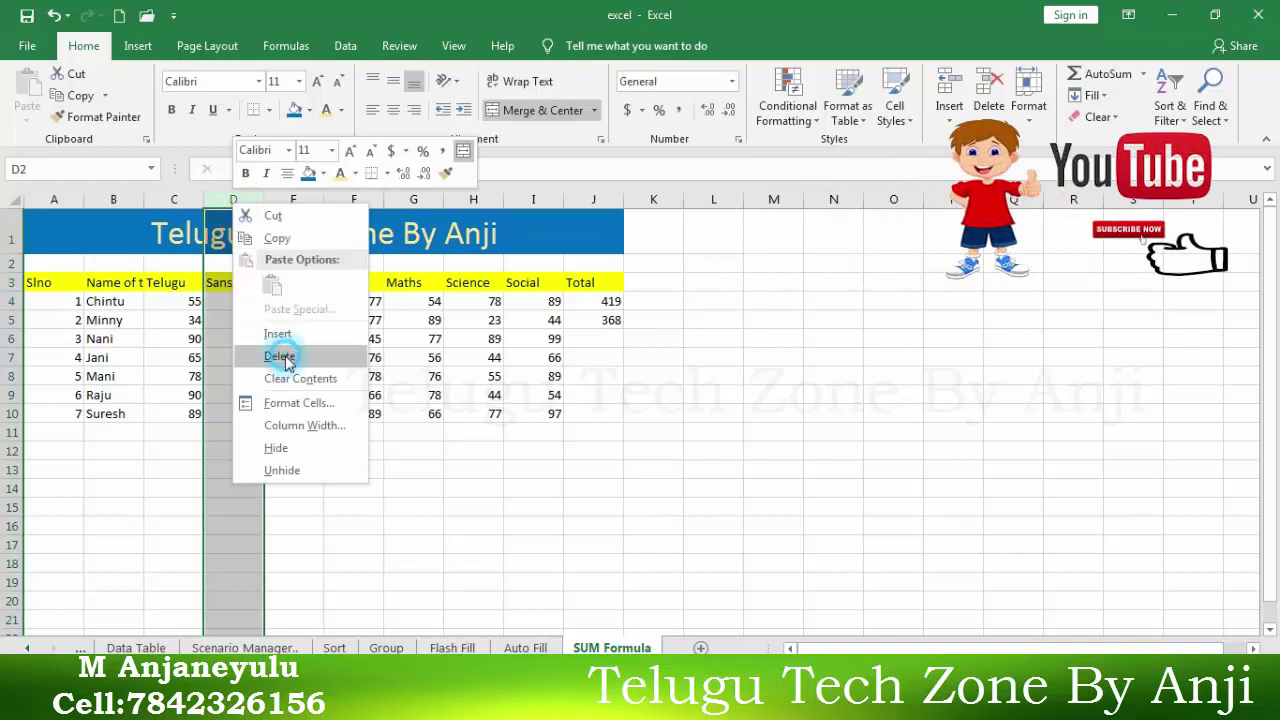
pyautogui.click(283, 358)
pyautogui.click(540, 330)
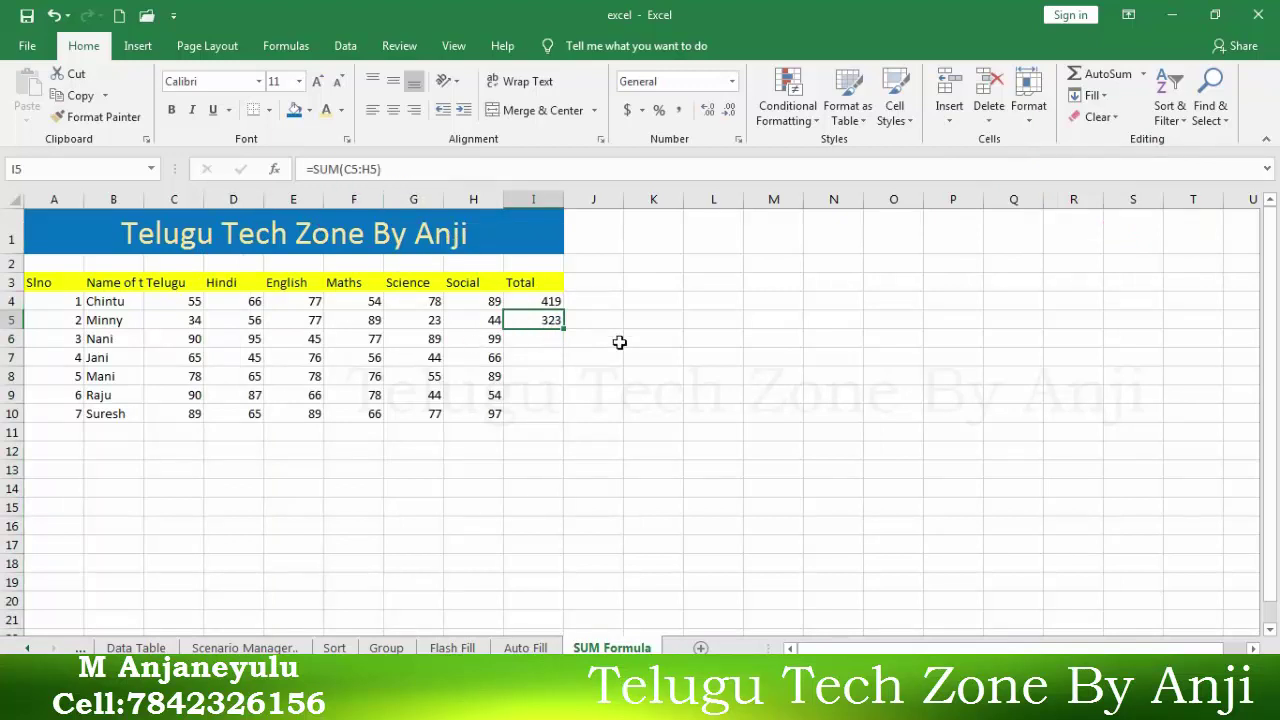
pyautogui.click(543, 339)
pyautogui.click(550, 303)
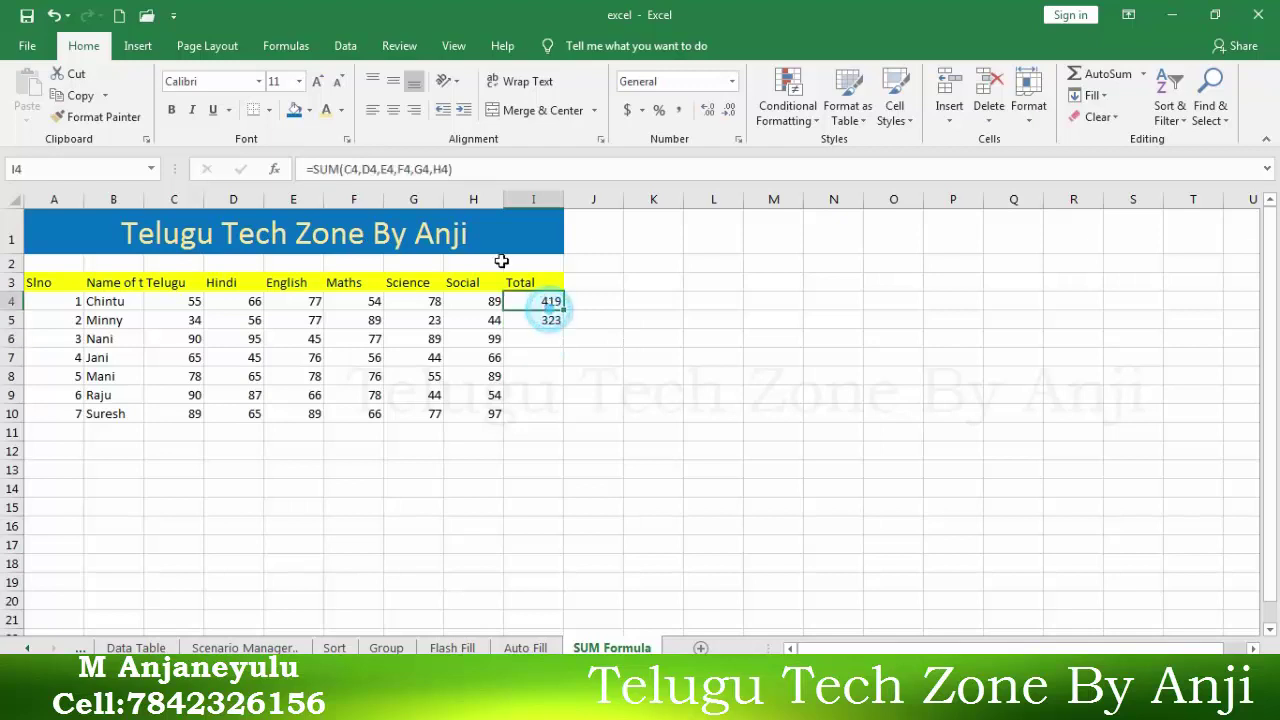
pyautogui.click(525, 320)
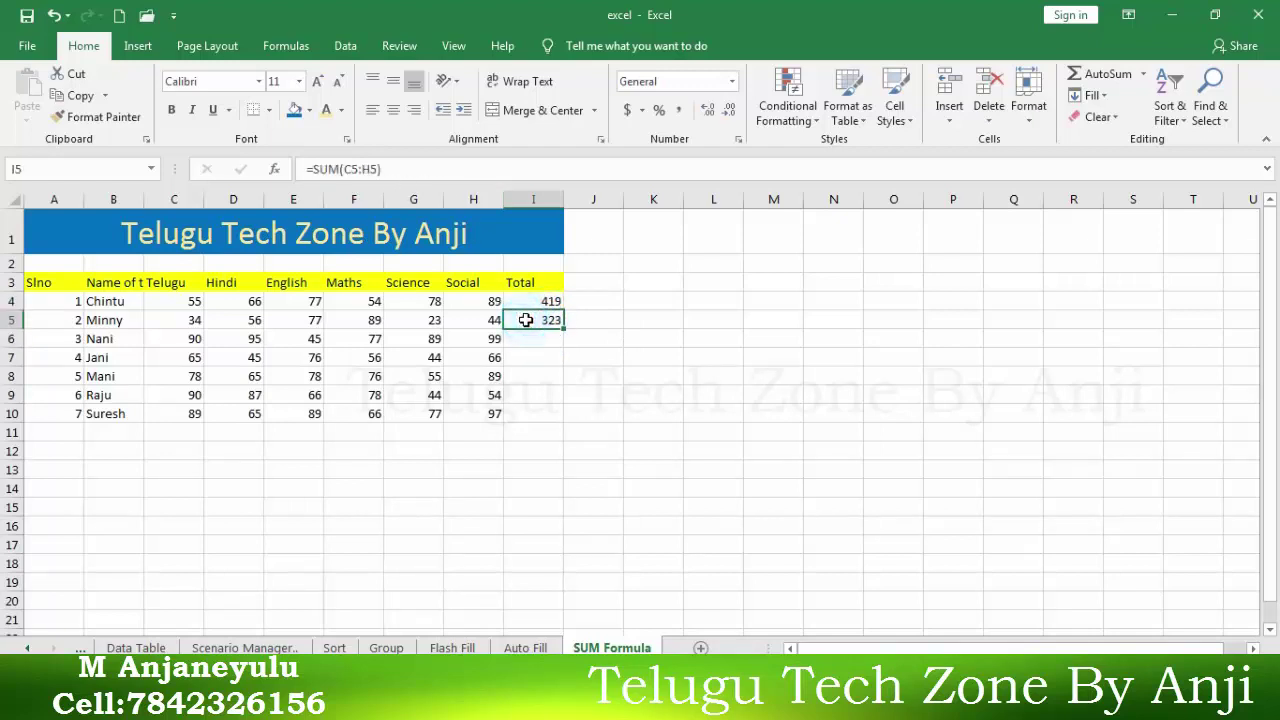
pyautogui.click(178, 430)
# Enter =SUM(C4:C10) in C11 to total the Telugu column as 501
pyautogui.write('=S')
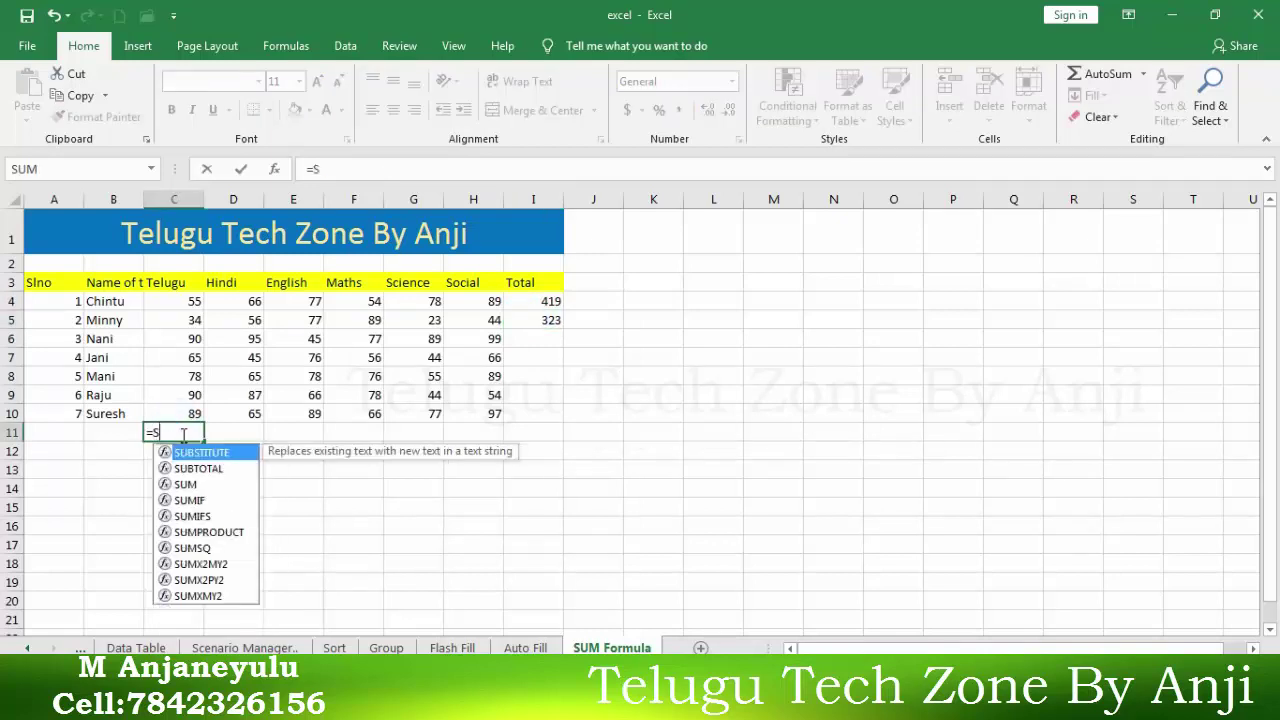
pyautogui.write('UM(')
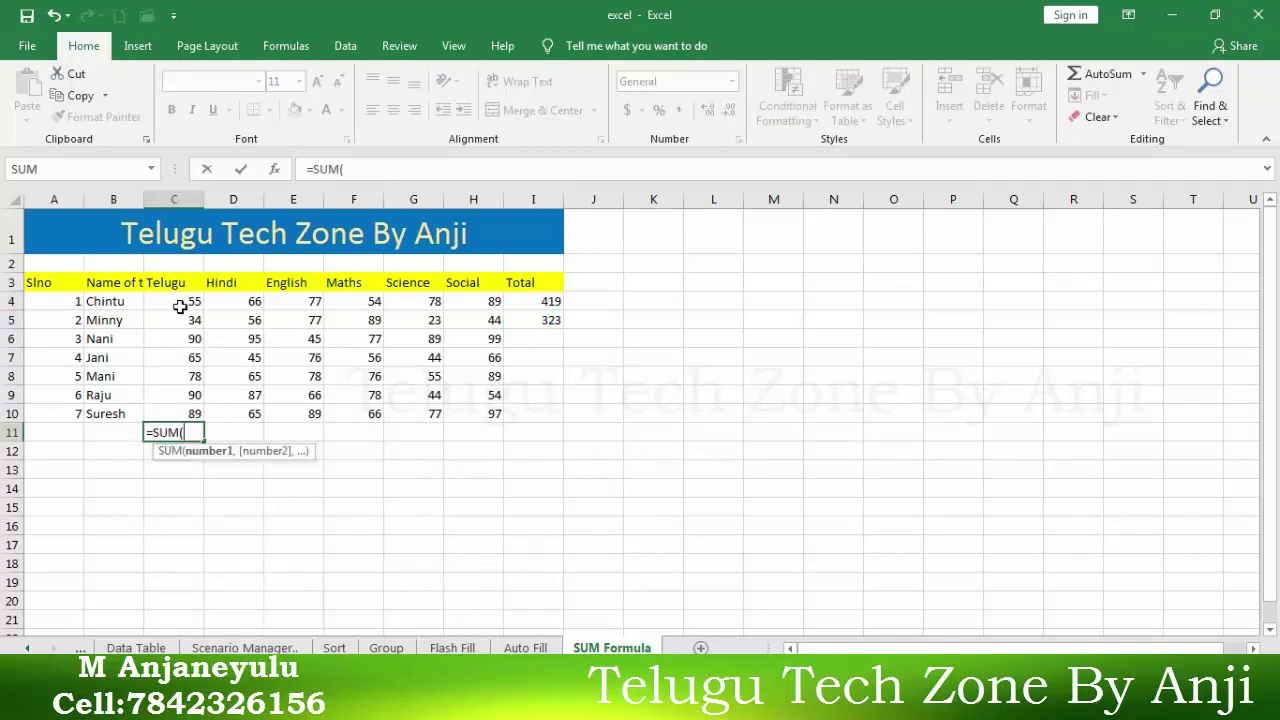
pyautogui.click(178, 302)
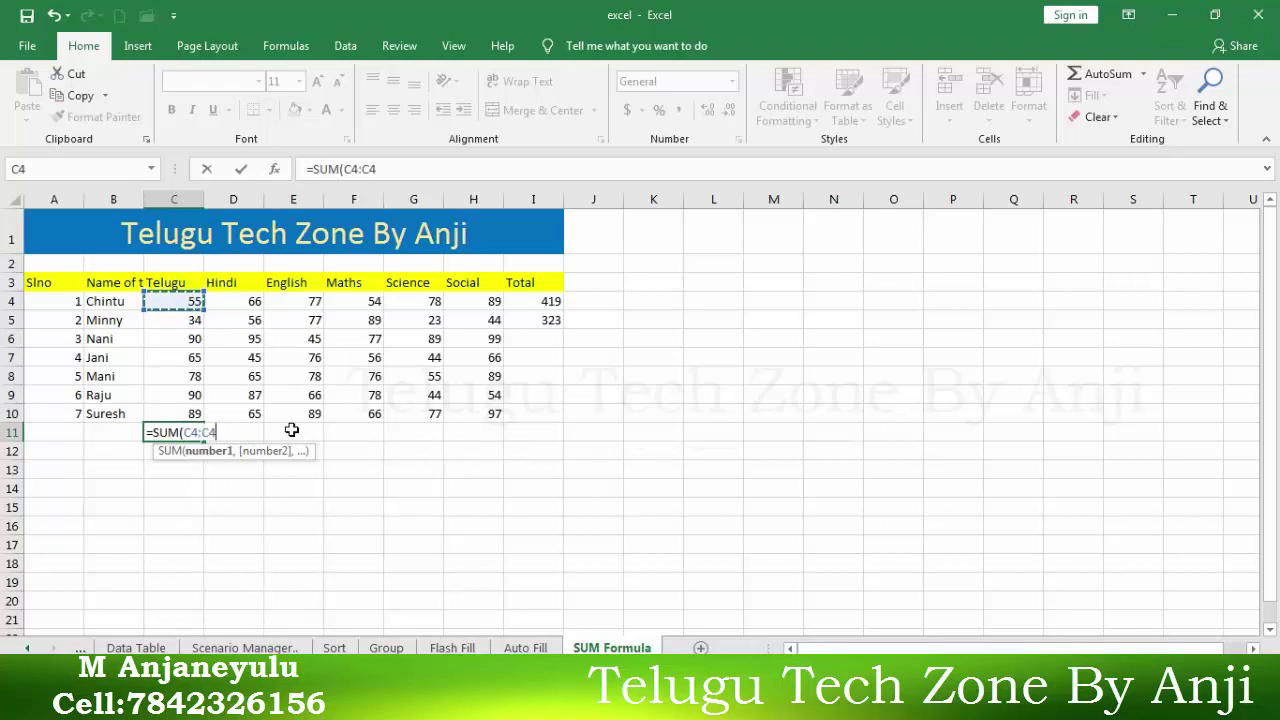
pyautogui.keyDown('shift'); pyautogui.click(187, 413); pyautogui.keyUp('shift')
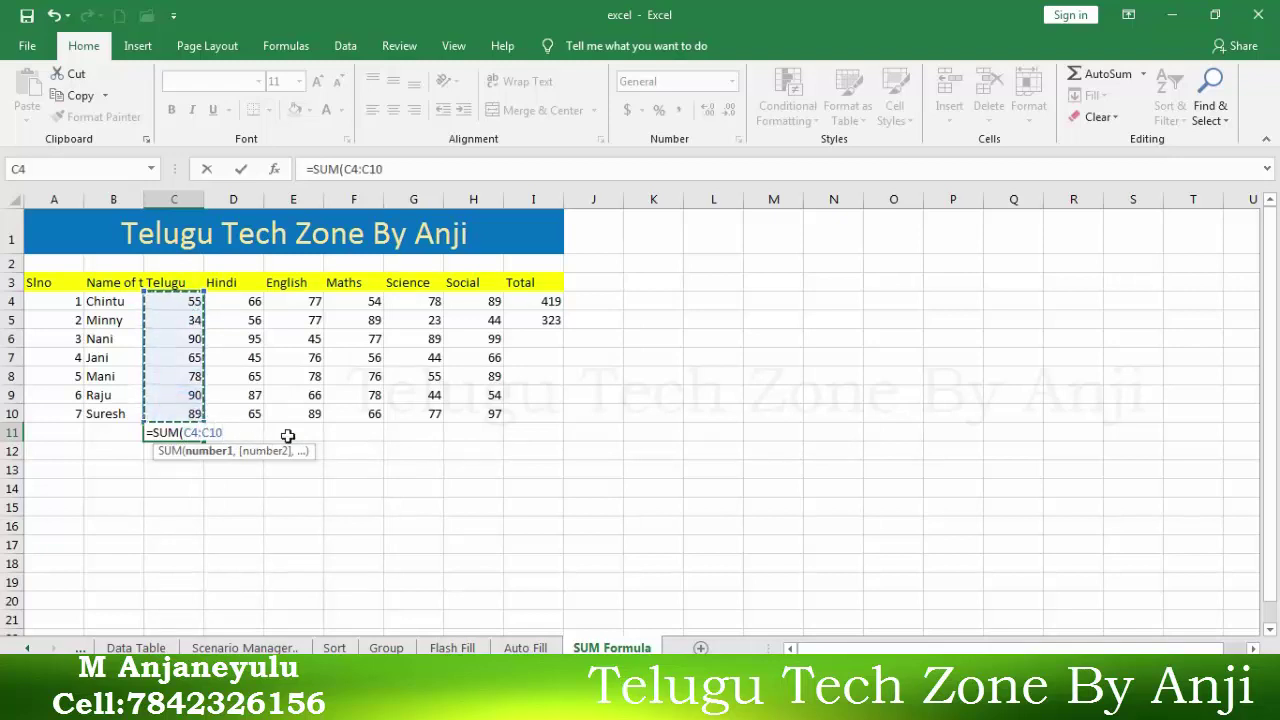
pyautogui.write(')')
pyautogui.press('Return')
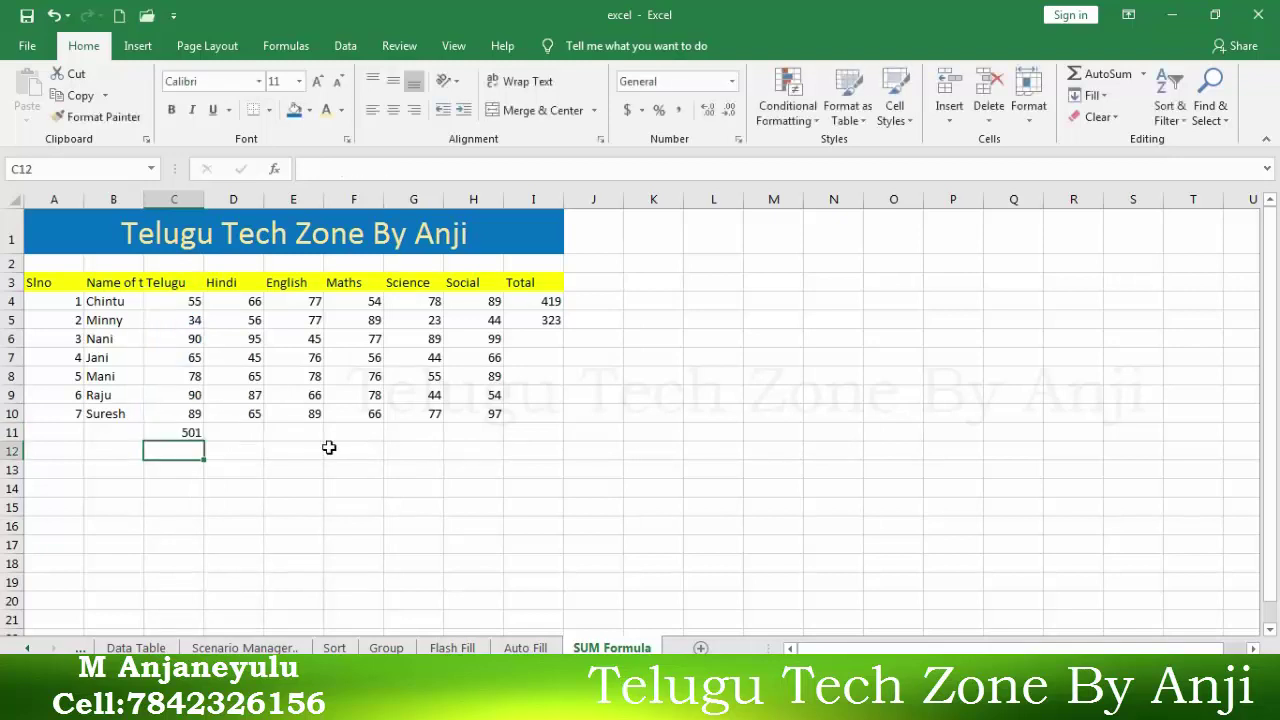
pyautogui.press('Up')
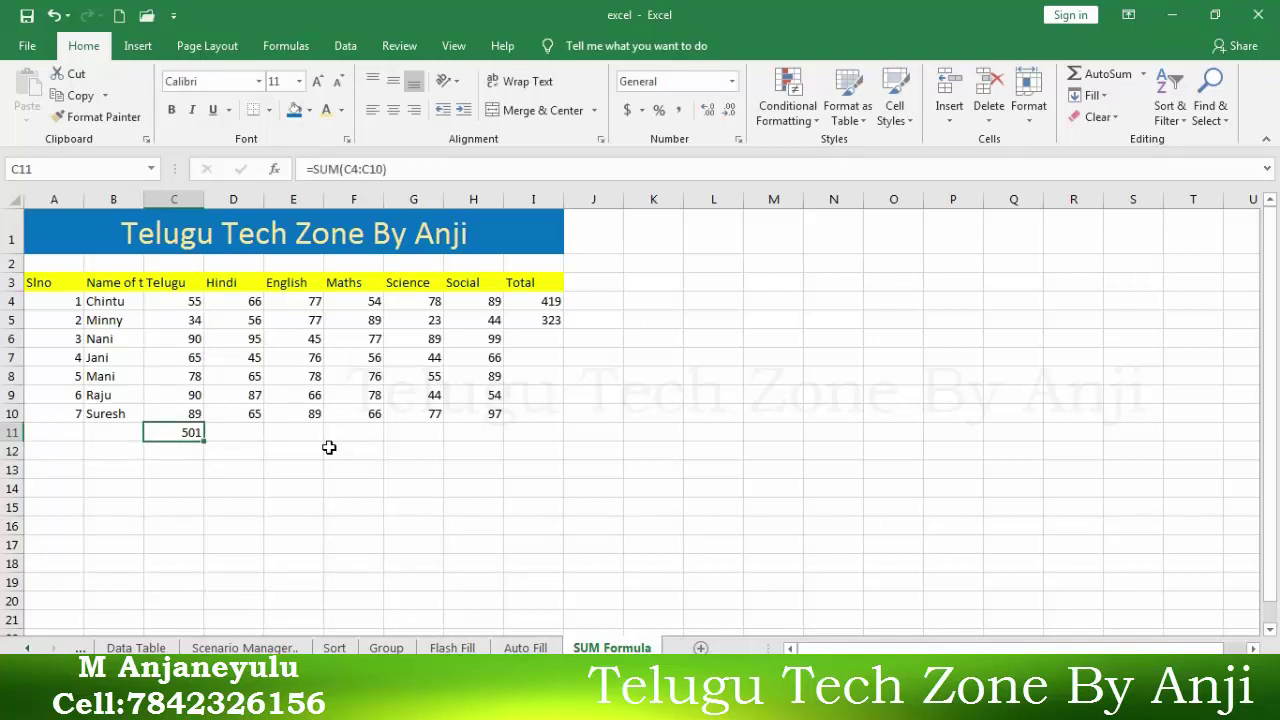
# Delete the existing row totals in I4 and I5
pyautogui.click(518, 318)
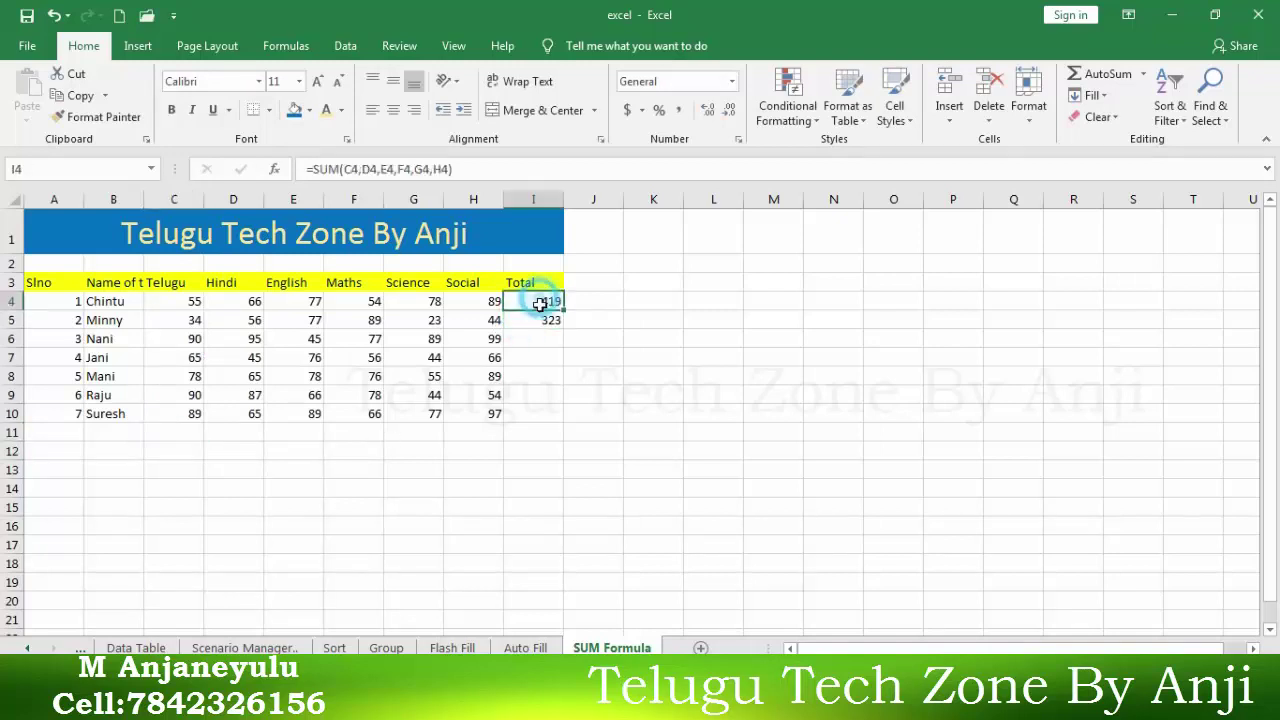
pyautogui.moveTo(539, 298); pyautogui.dragTo(541, 318)
pyautogui.press('Delete')
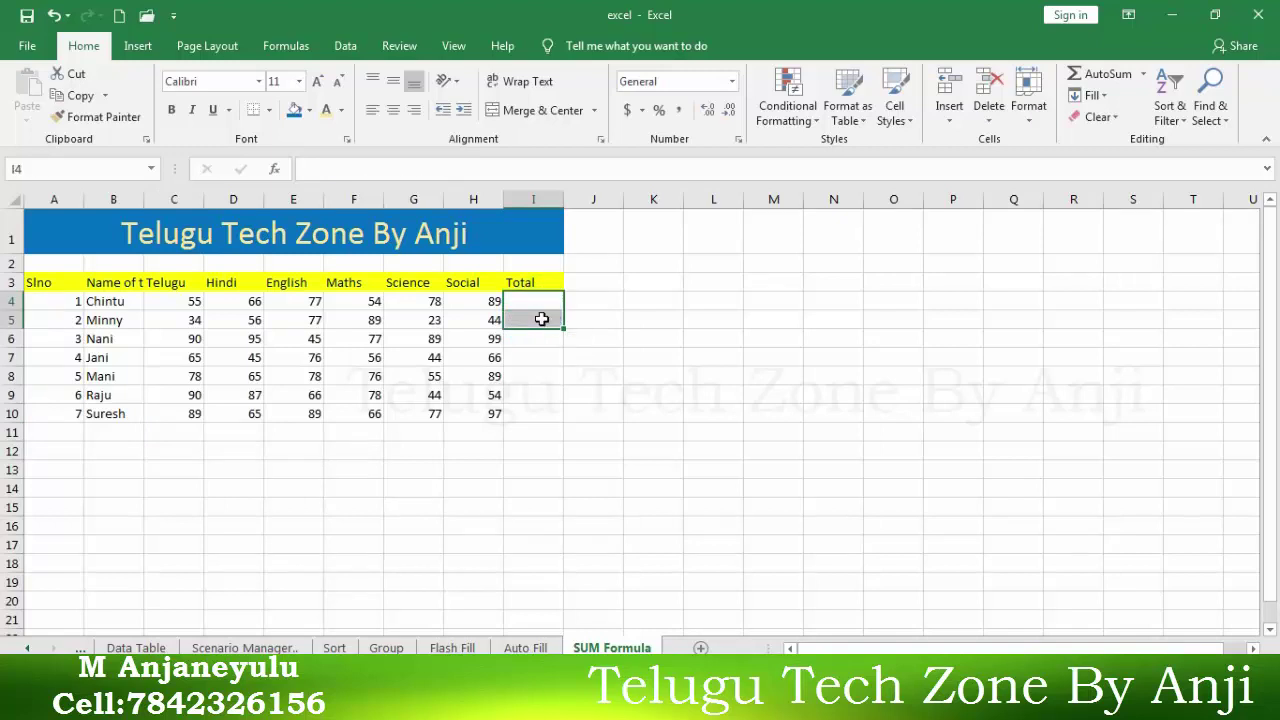
pyautogui.click(548, 357)
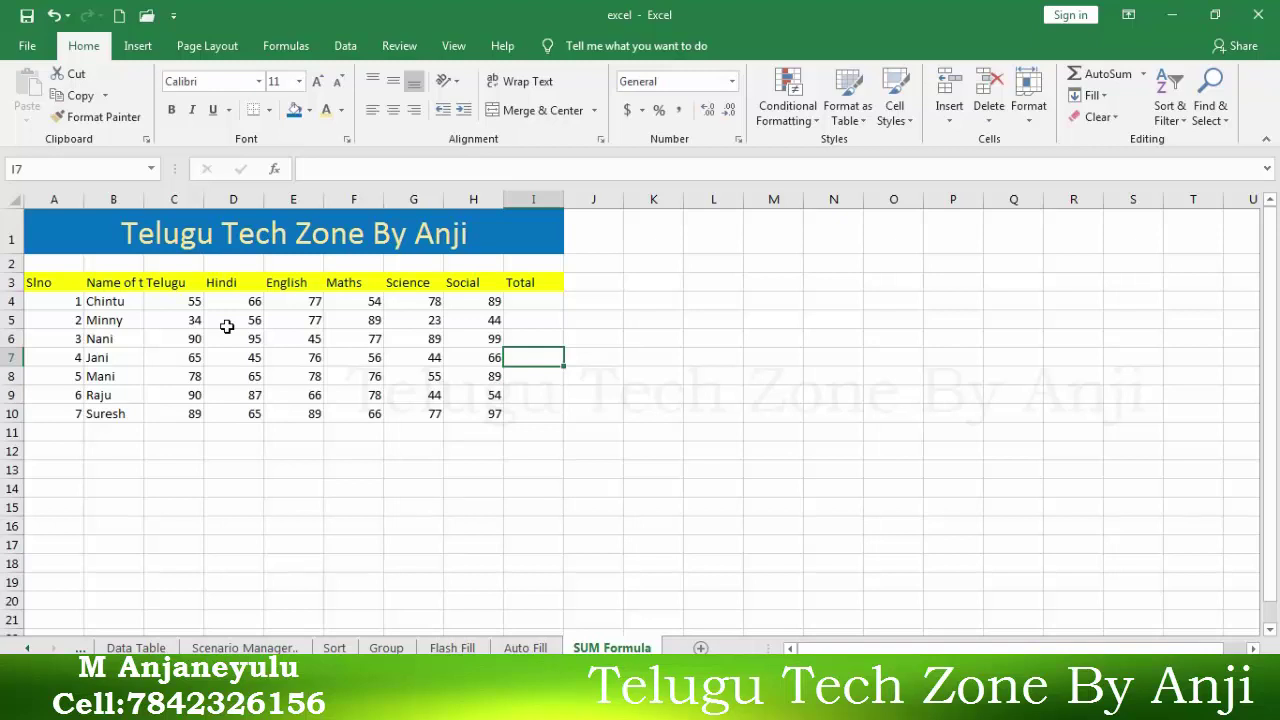
# Select the marks block from C4 through the empty Total cell I10
pyautogui.click(174, 300)
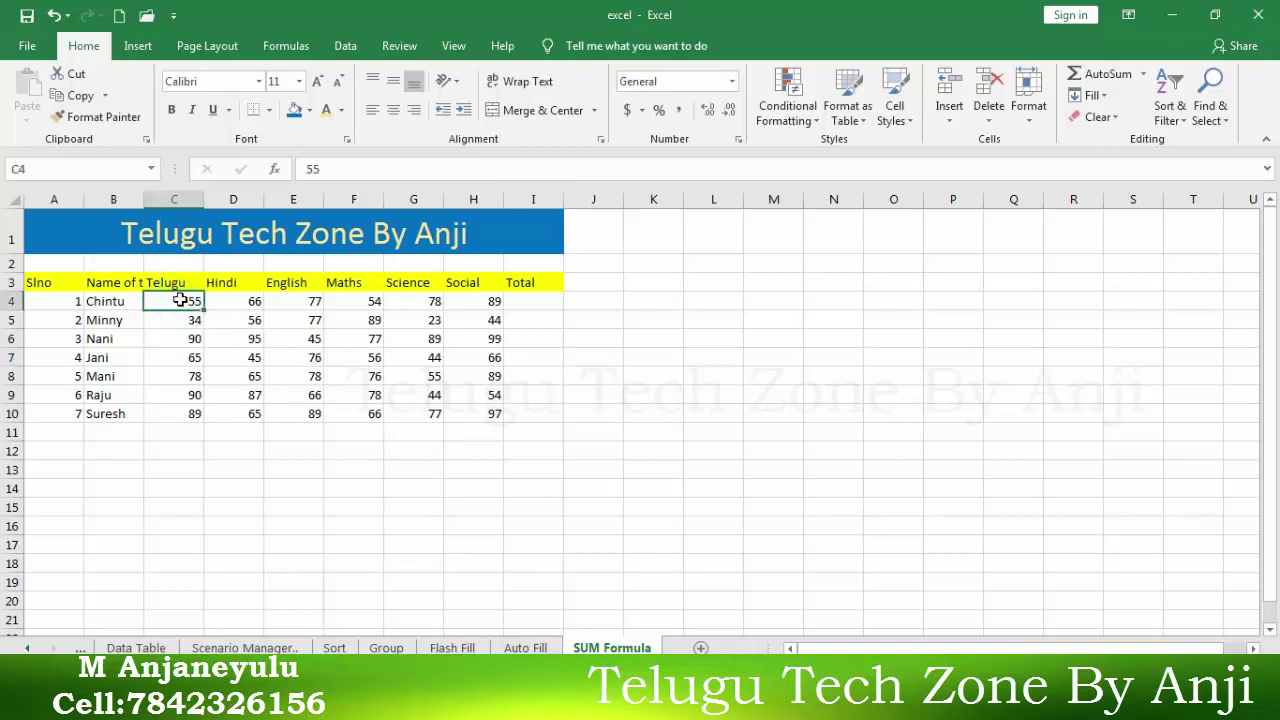
pyautogui.hotkey('shift', 'Right')
pyautogui.hotkey('shift', 'Right')
pyautogui.hotkey('shift', 'Right')
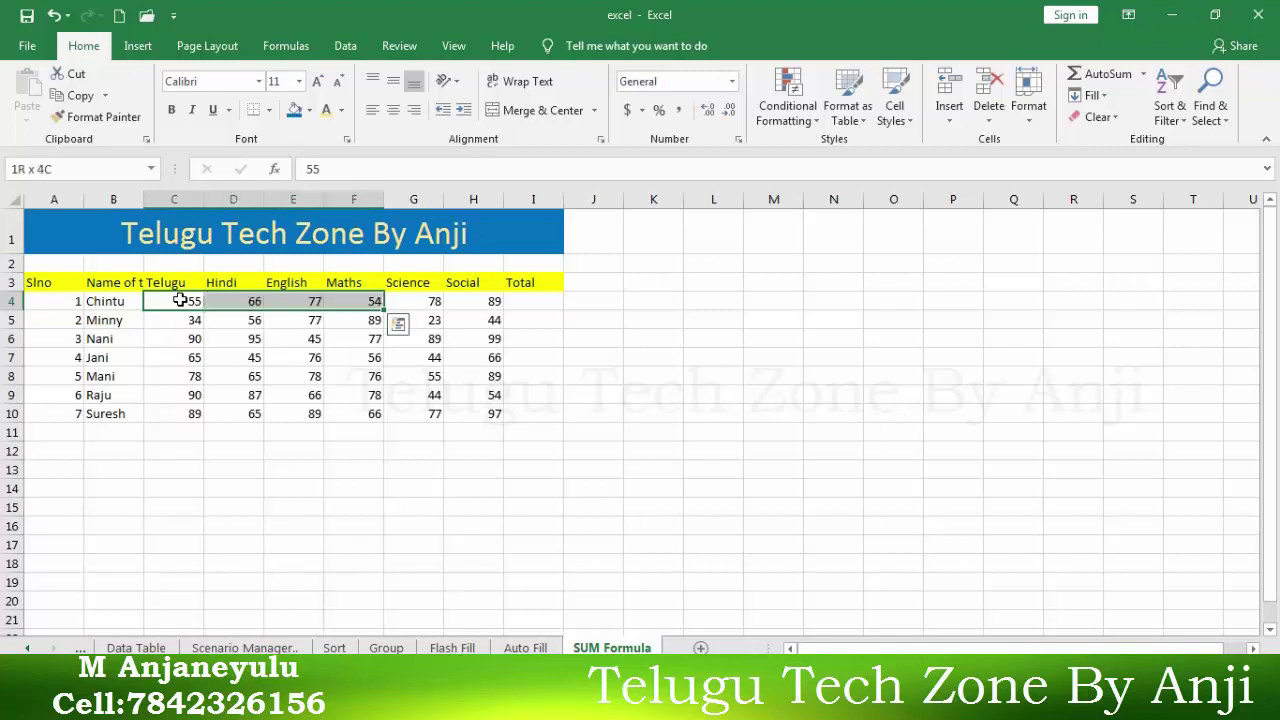
pyautogui.click(179, 300)
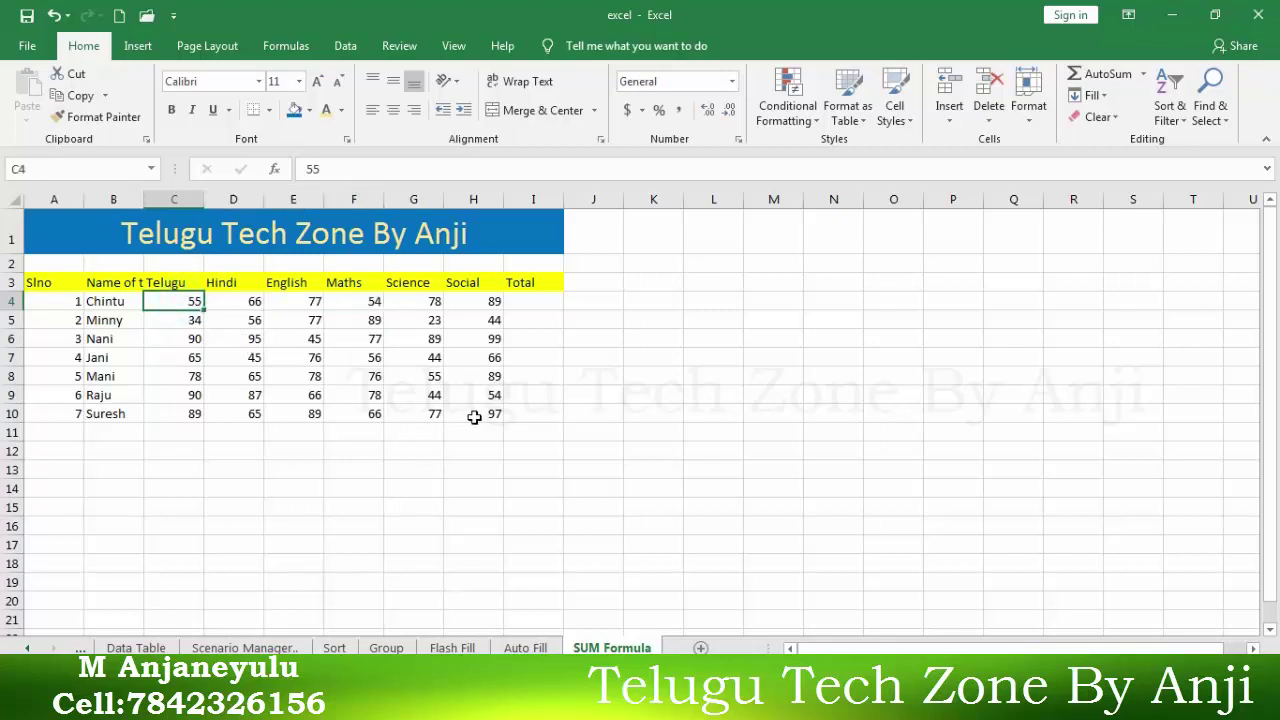
pyautogui.keyDown('shift'); pyautogui.click(518, 414); pyautogui.keyUp('shift')
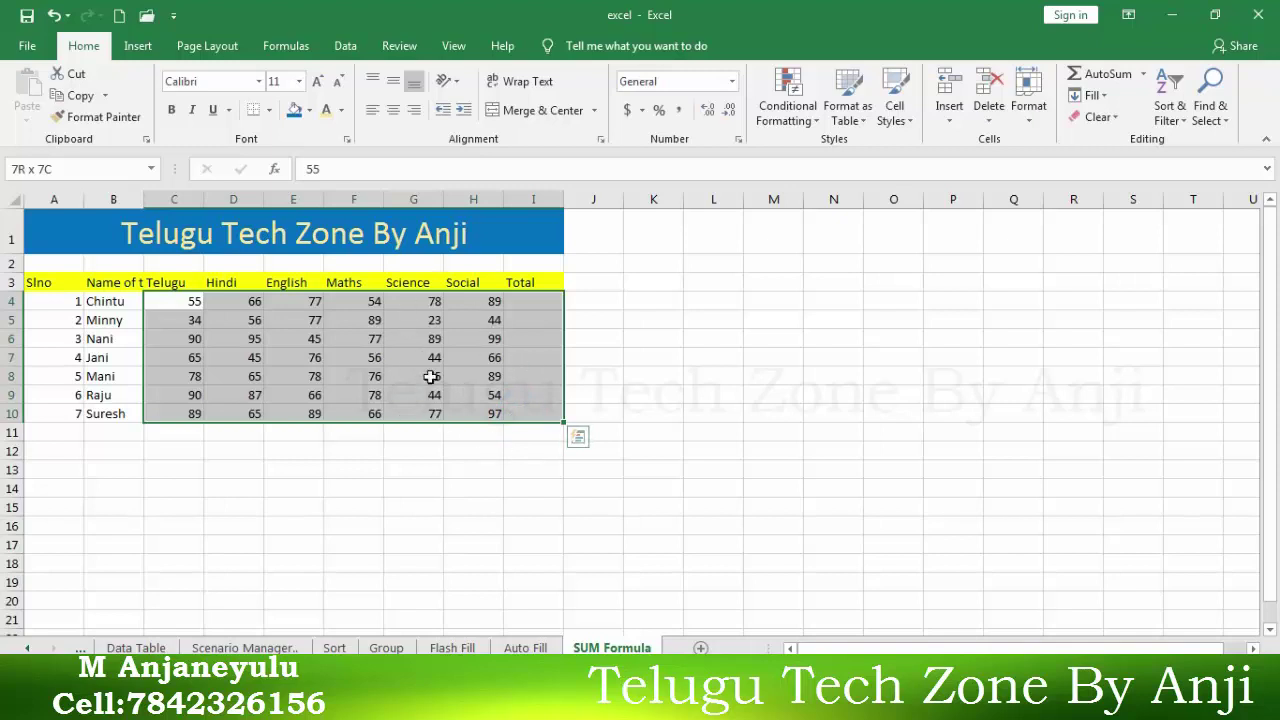
# Apply Home AutoSum to marks C4:H10, giving row-11 totals 501, 479, 508, 496, 410, 538
pyautogui.moveTo(165, 301); pyautogui.dragTo(475, 418)
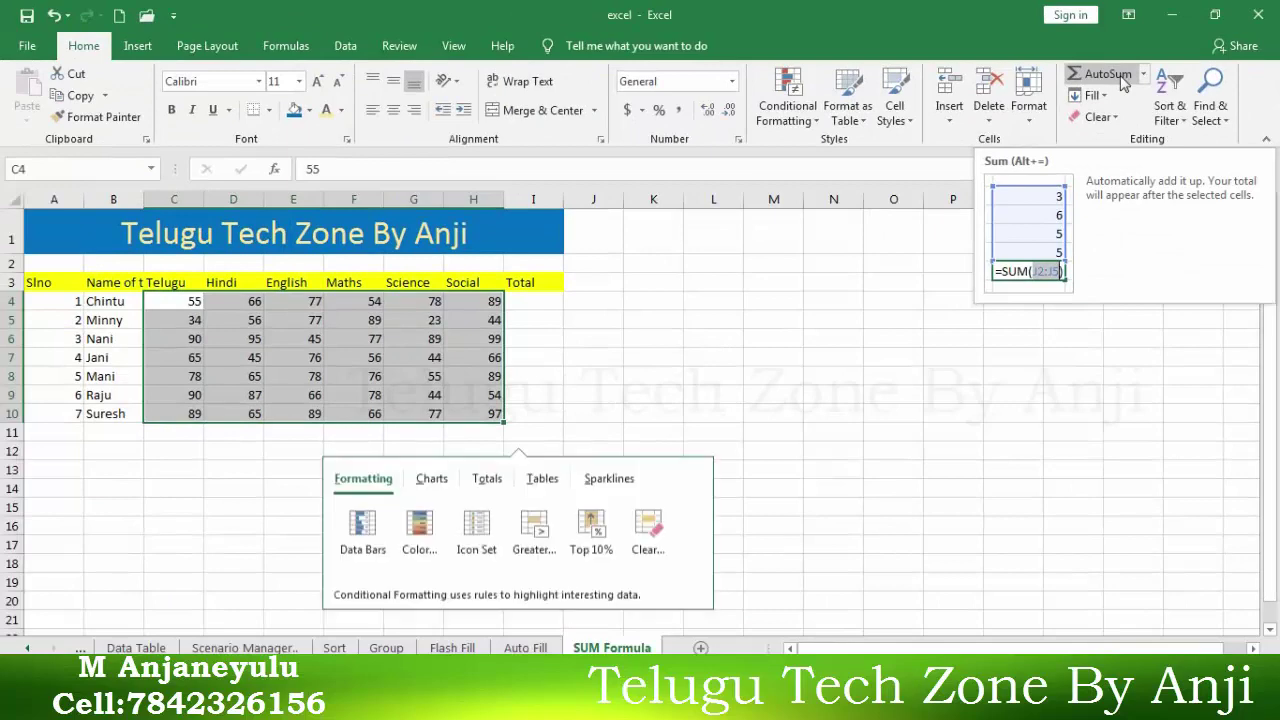
pyautogui.click(1124, 84)
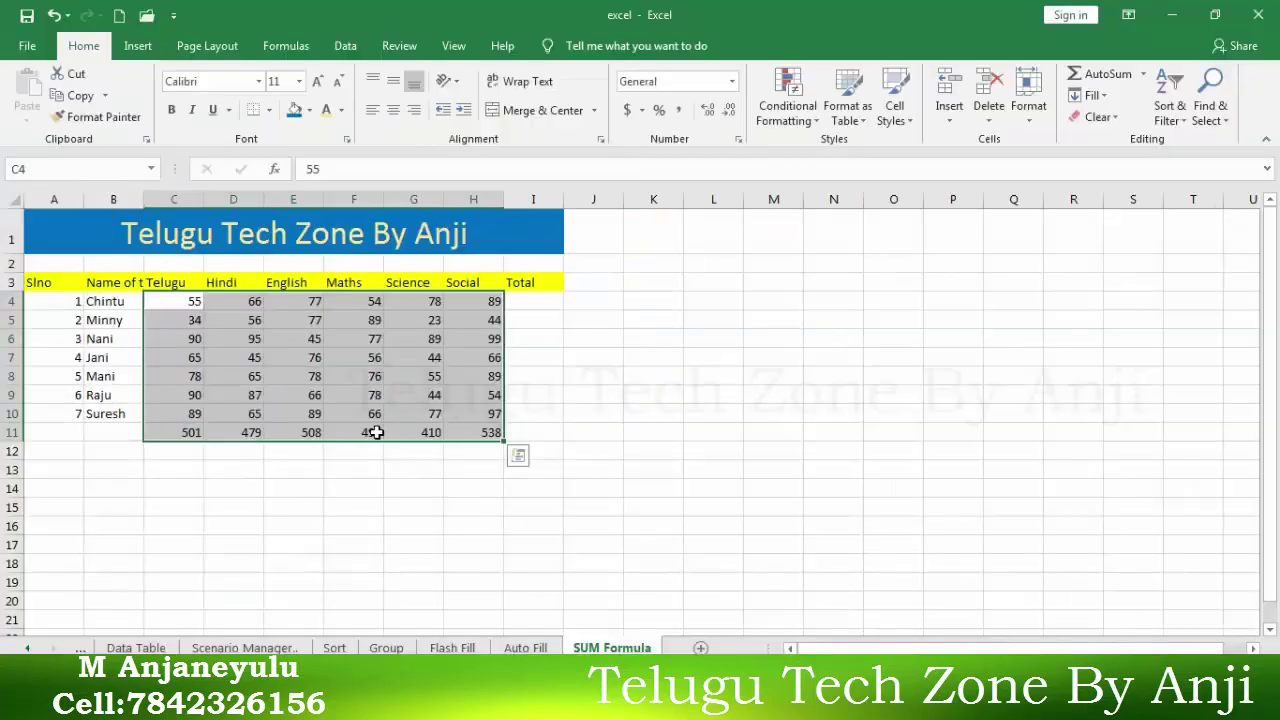
pyautogui.hotkey('ctrl', 'q')
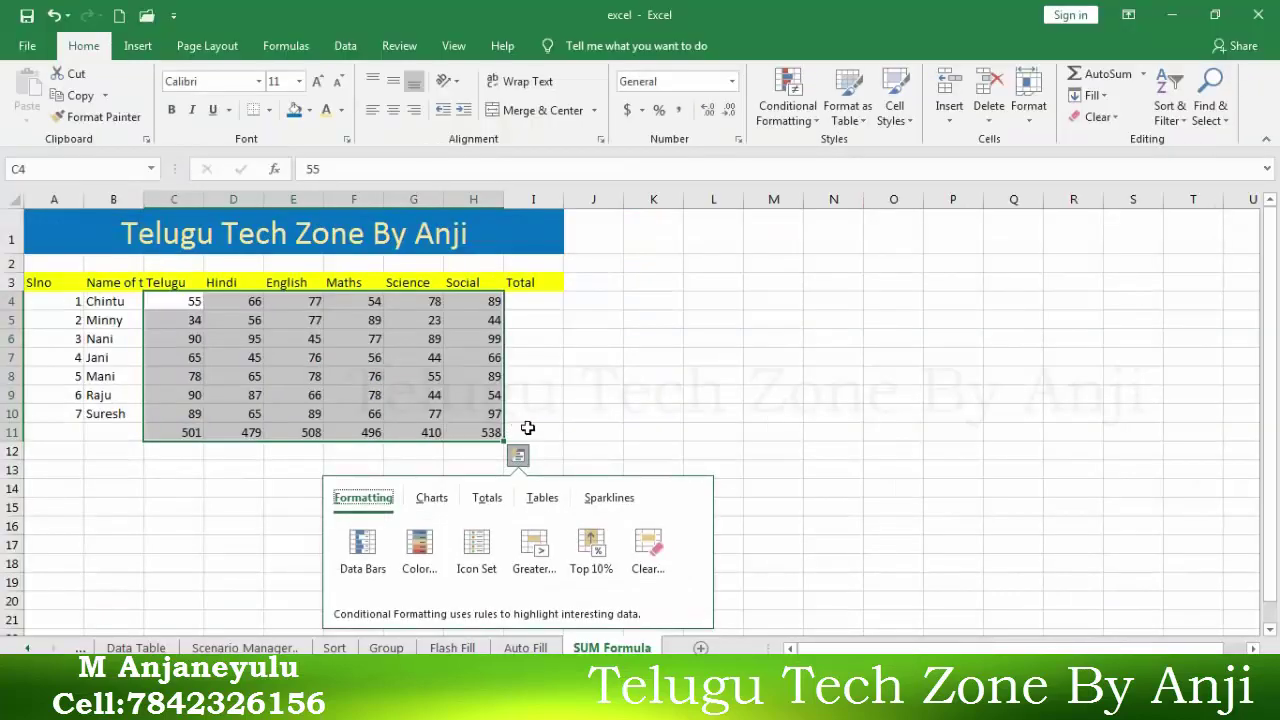
pyautogui.click(553, 411)
pyautogui.hotkey('ctrl', 'z')
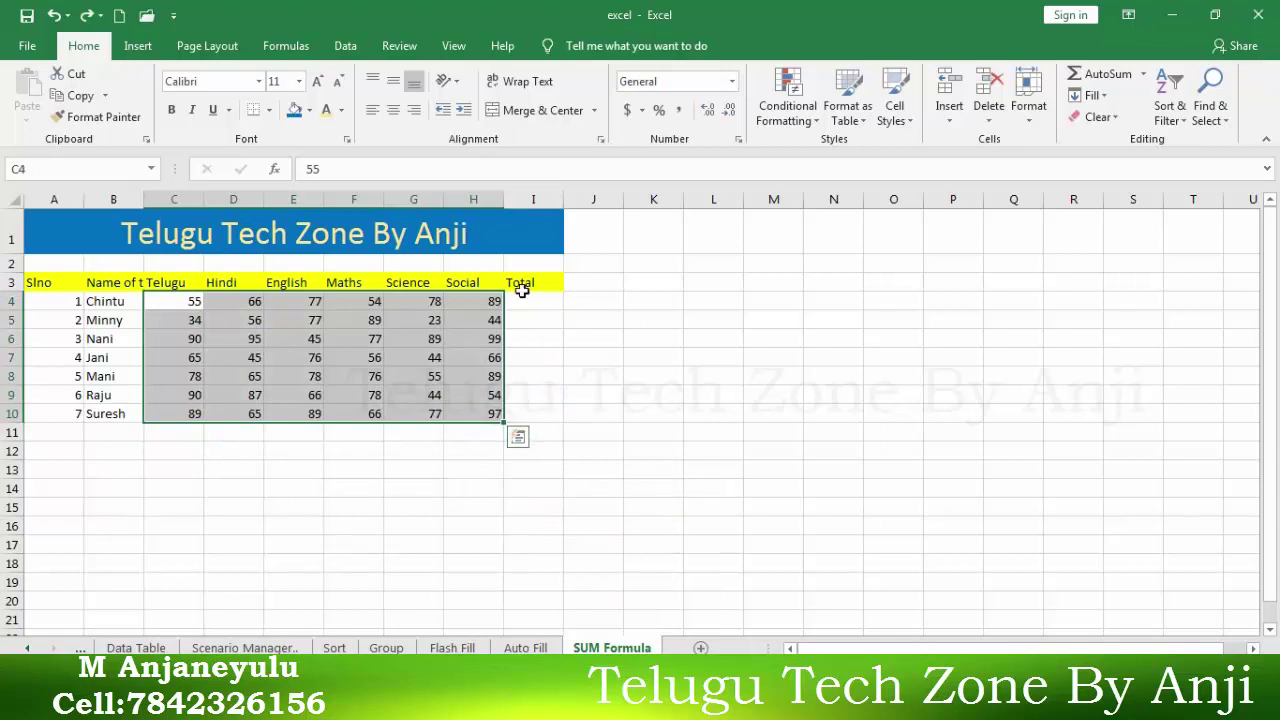
pyautogui.moveTo(162, 310); pyautogui.dragTo(397, 403)
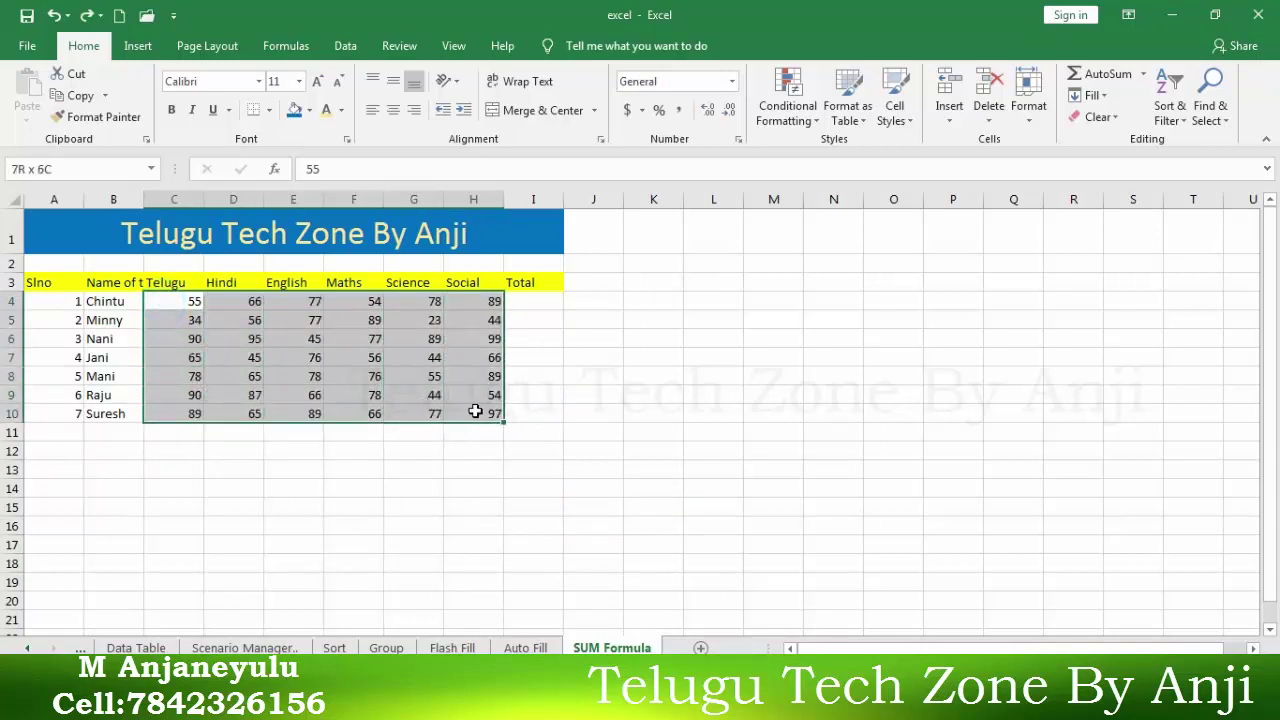
pyautogui.moveTo(397, 403); pyautogui.dragTo(521, 407)
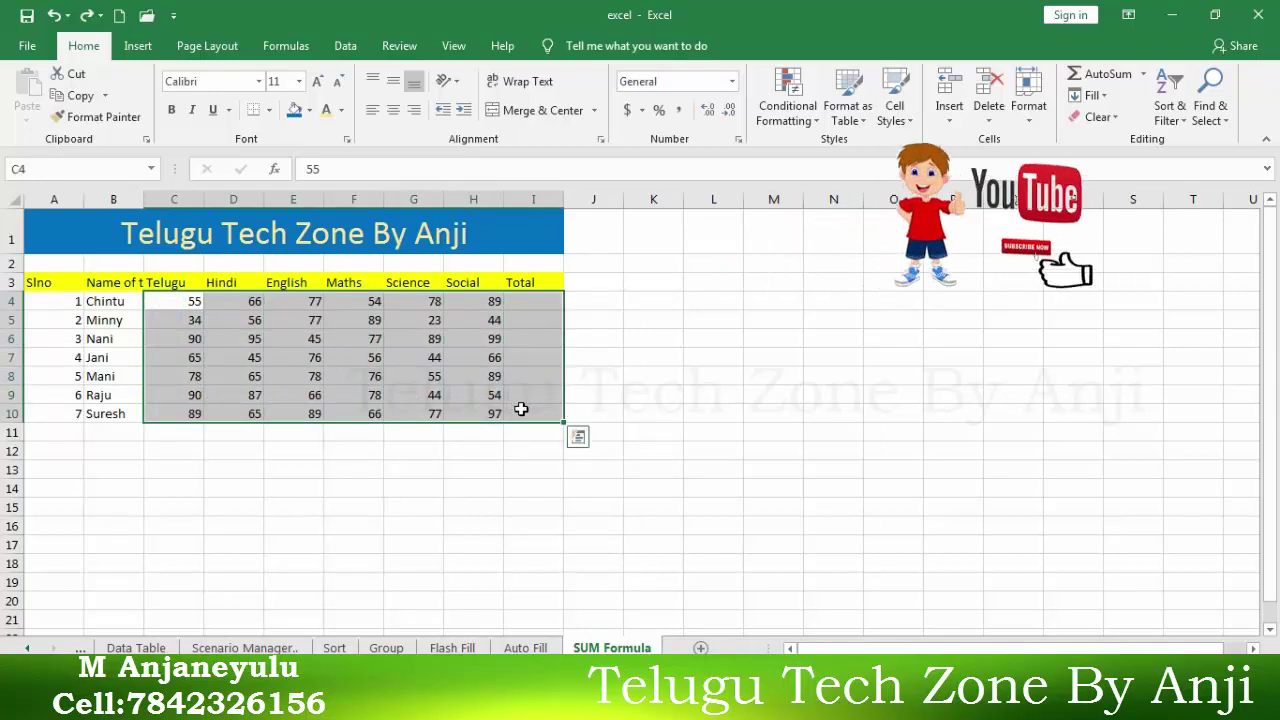
pyautogui.click(1100, 75)
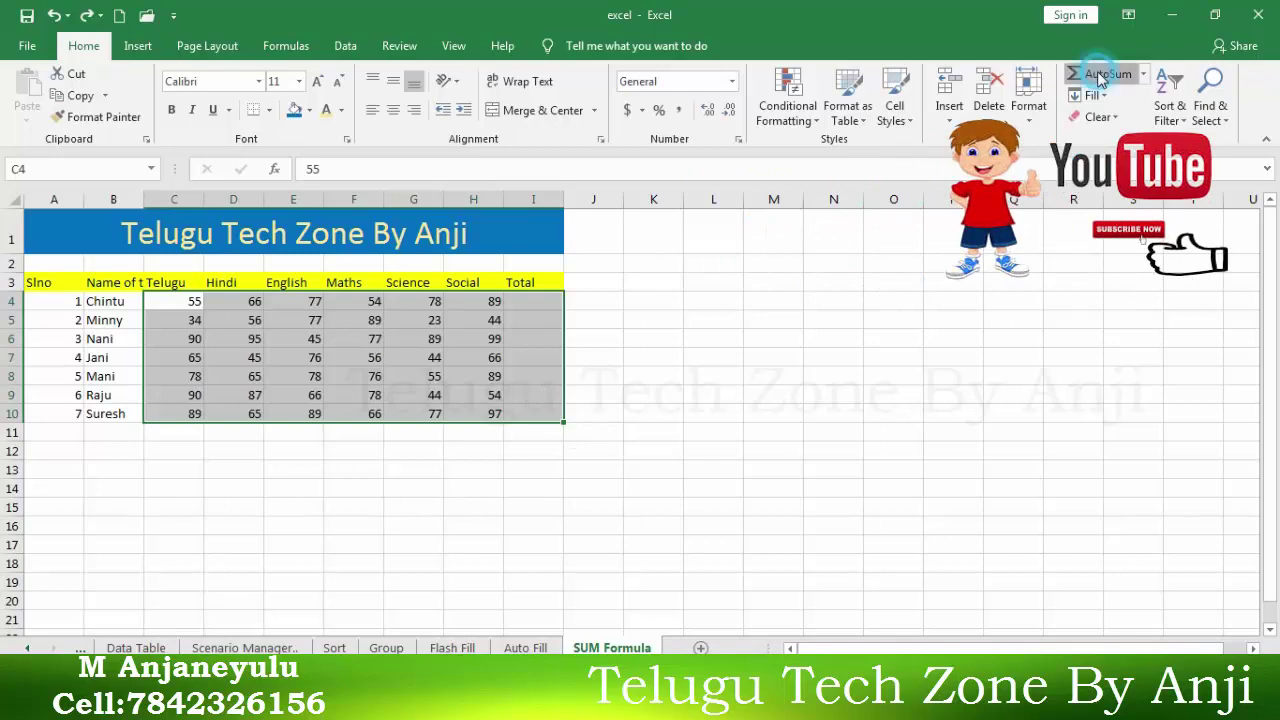
pyautogui.click(546, 355)
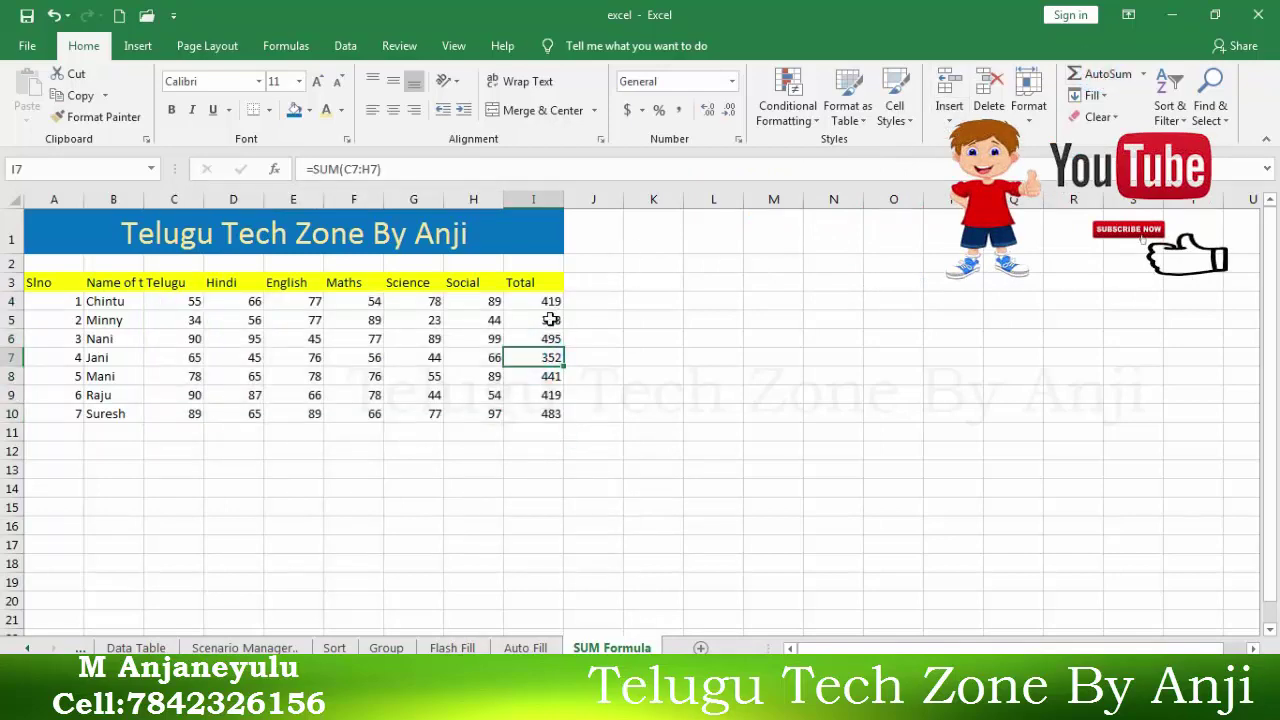
pyautogui.click(548, 302)
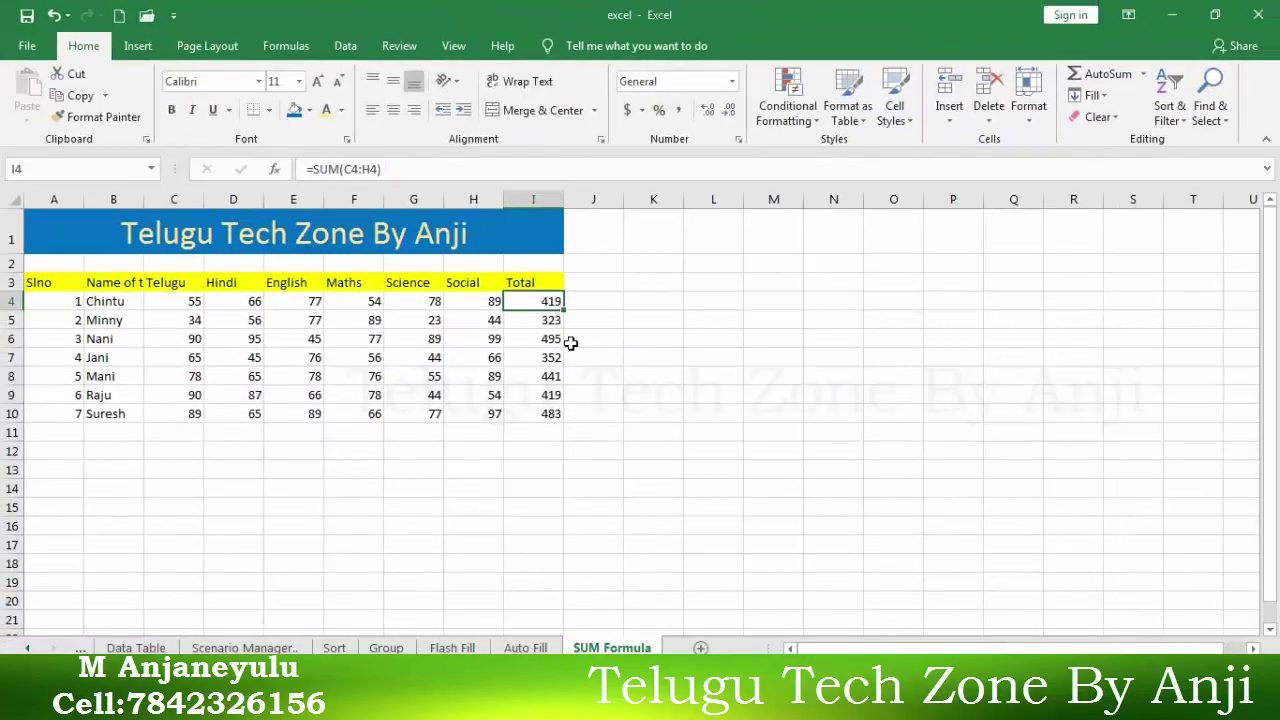
pyautogui.moveTo(548, 302); pyautogui.dragTo(550, 410)
# Clear the old totals, then sum each row of C4:I10 with Formulas > AutoSum
pyautogui.press('Delete')
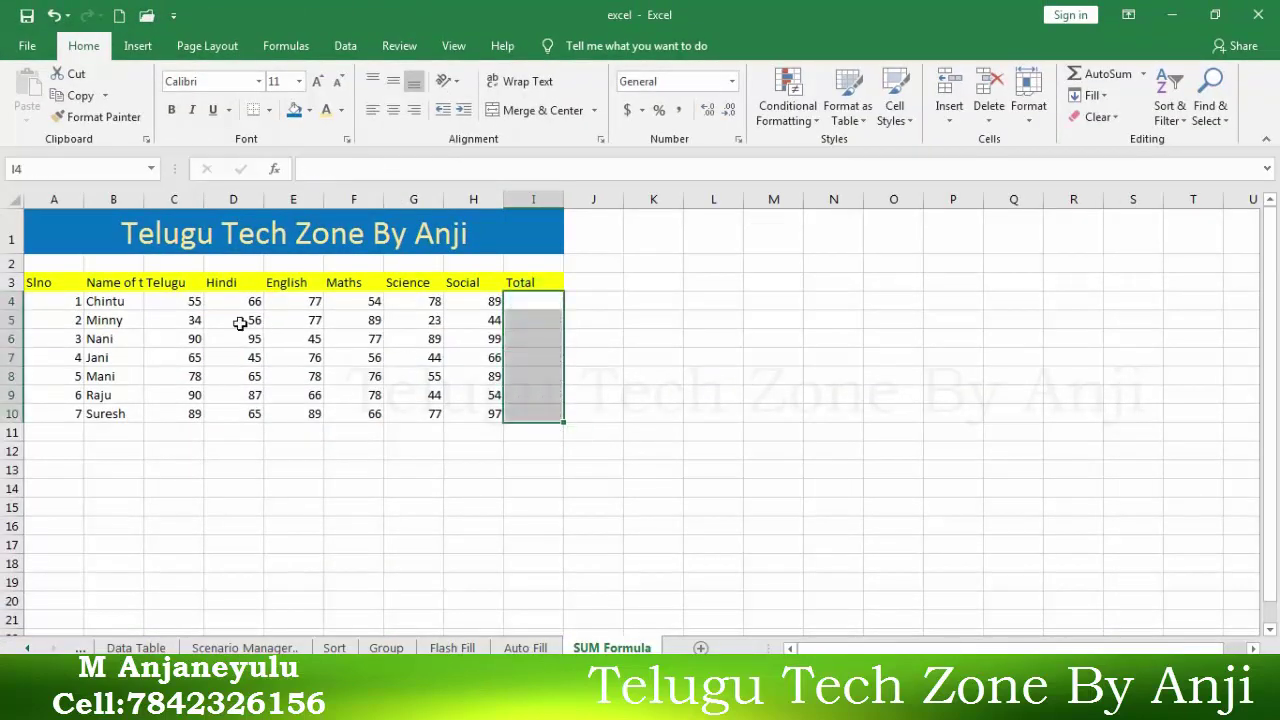
pyautogui.moveTo(184, 305); pyautogui.dragTo(518, 413)
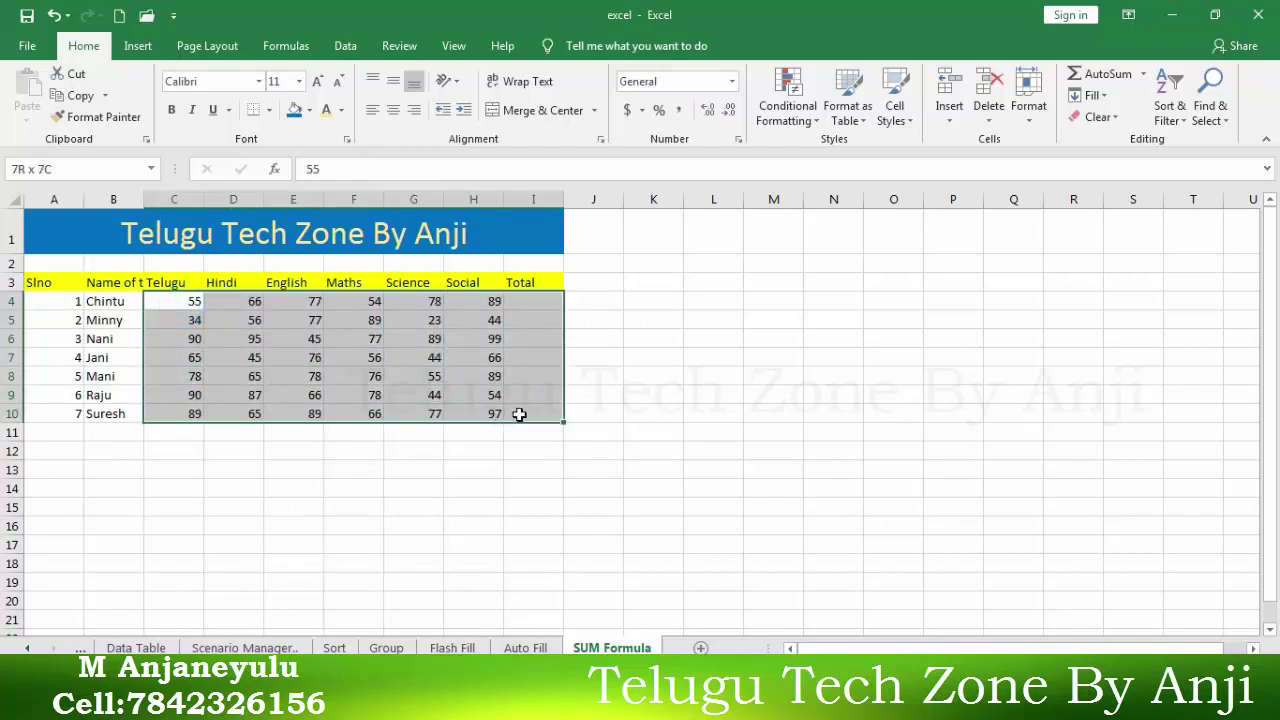
pyautogui.click(278, 45)
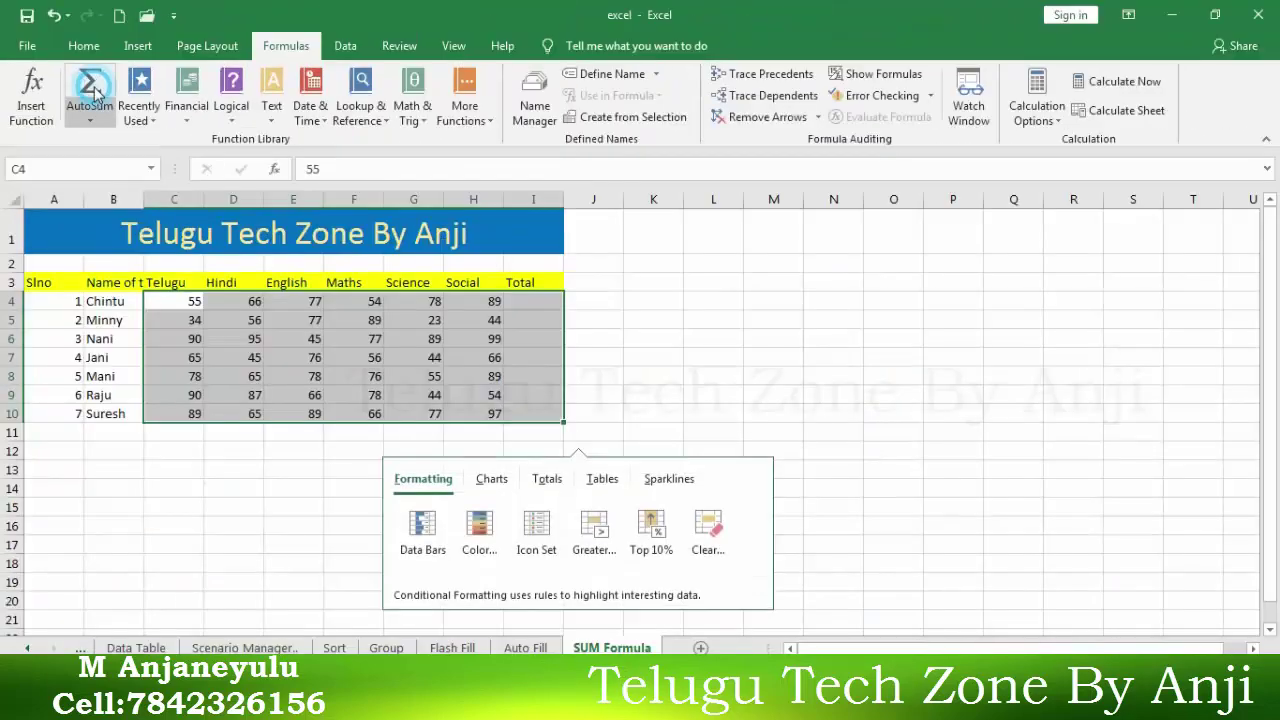
pyautogui.click(93, 92)
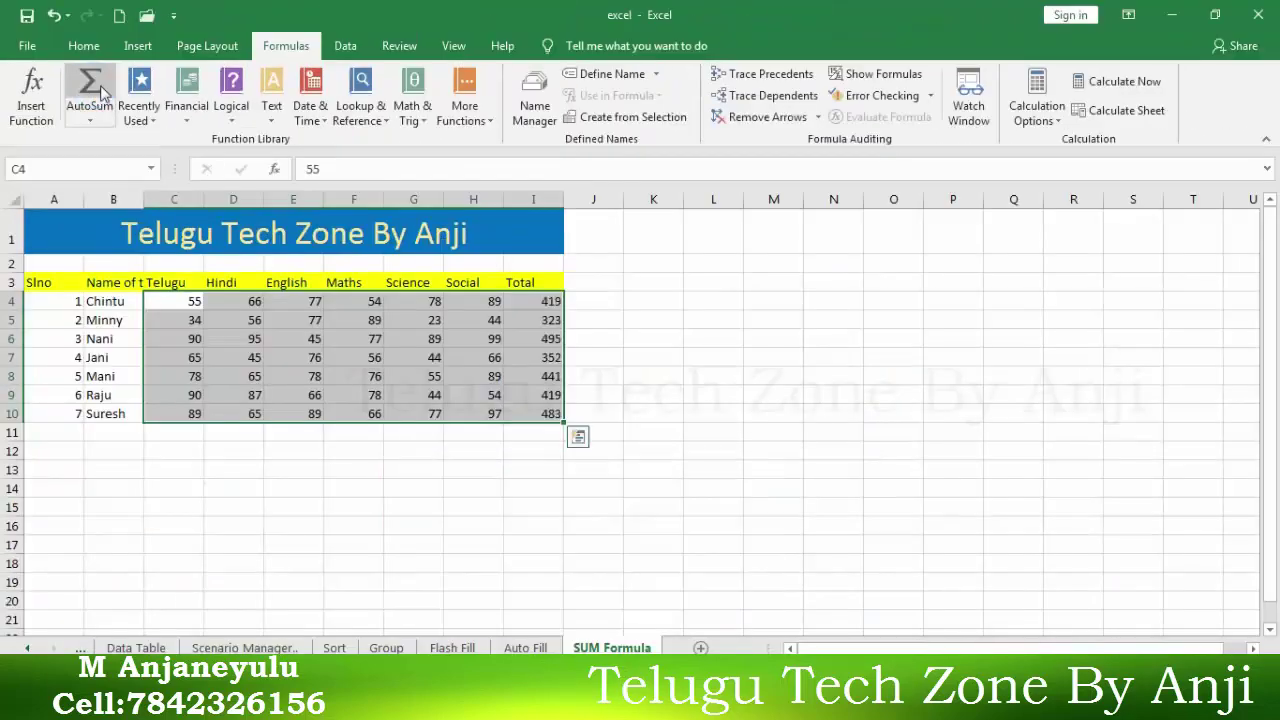
# Delete the new totals in I4:I10 and reselect the marks range
pyautogui.click(546, 354)
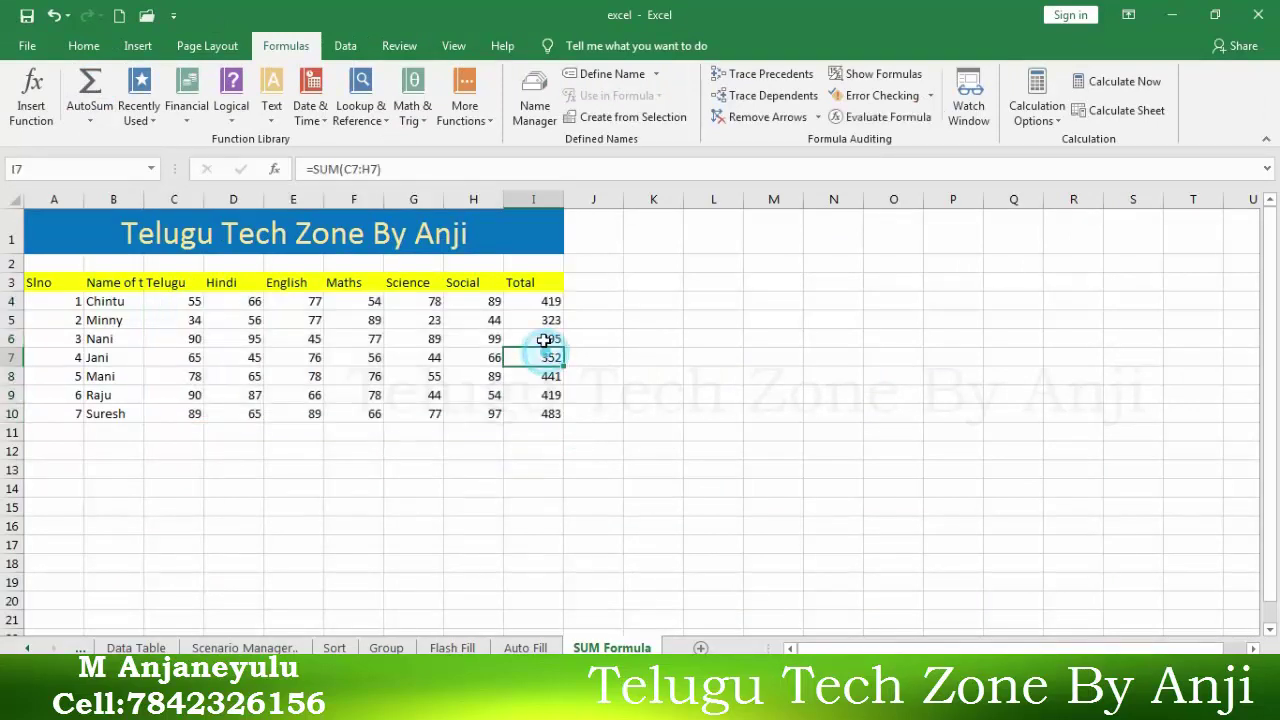
pyautogui.moveTo(540, 301); pyautogui.dragTo(538, 411)
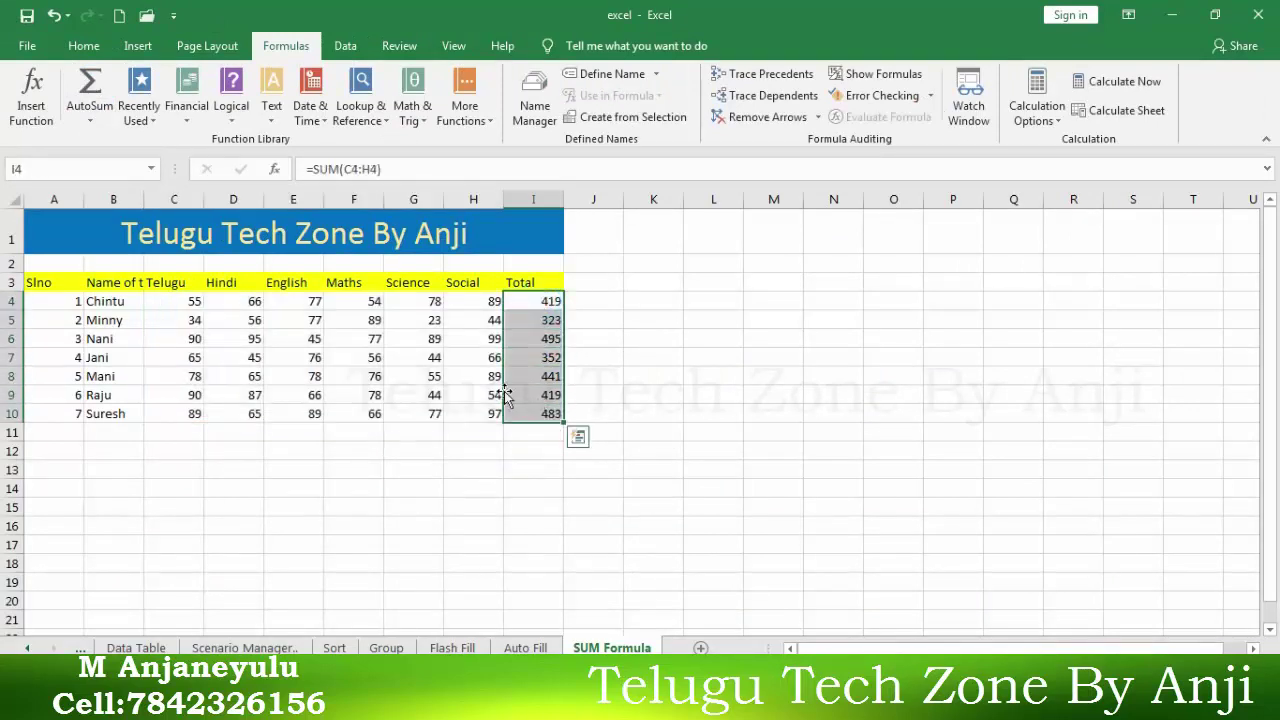
pyautogui.press('Delete')
pyautogui.moveTo(166, 301); pyautogui.dragTo(533, 413)
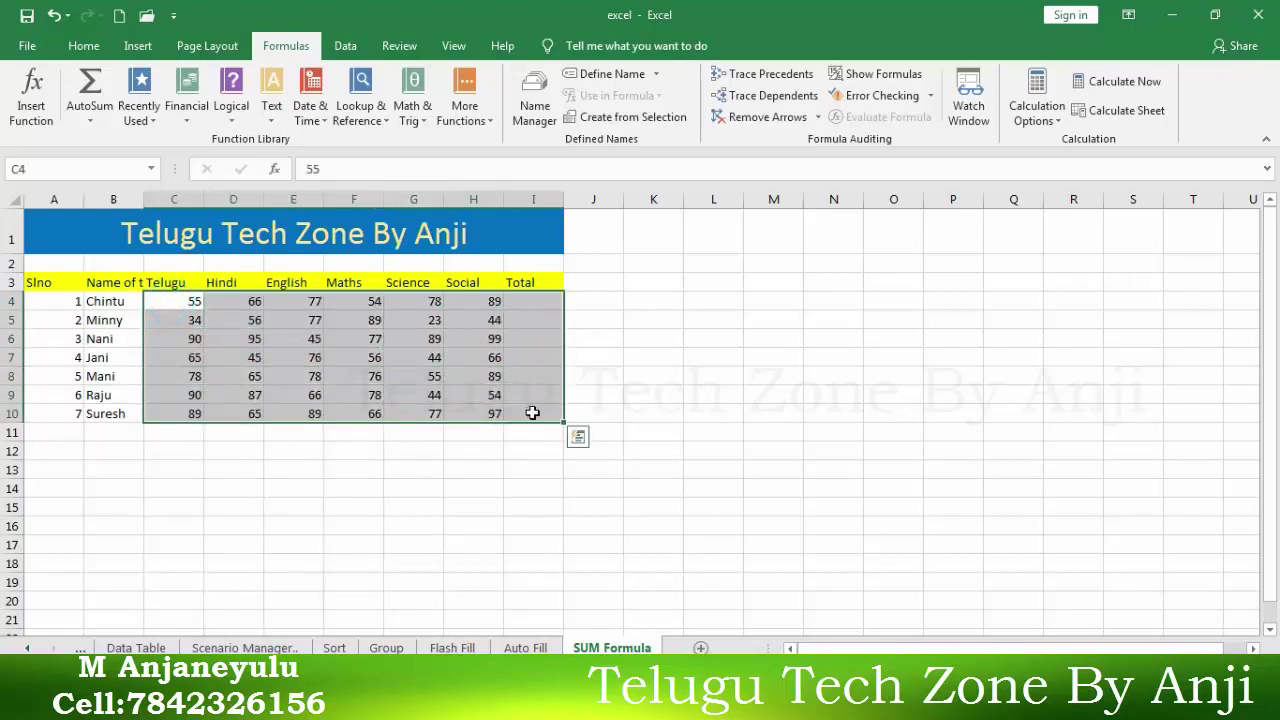
# Fill the Total column with row sums via Alt+=, then confirm Sum in the AutoSum list
pyautogui.click(84, 46)
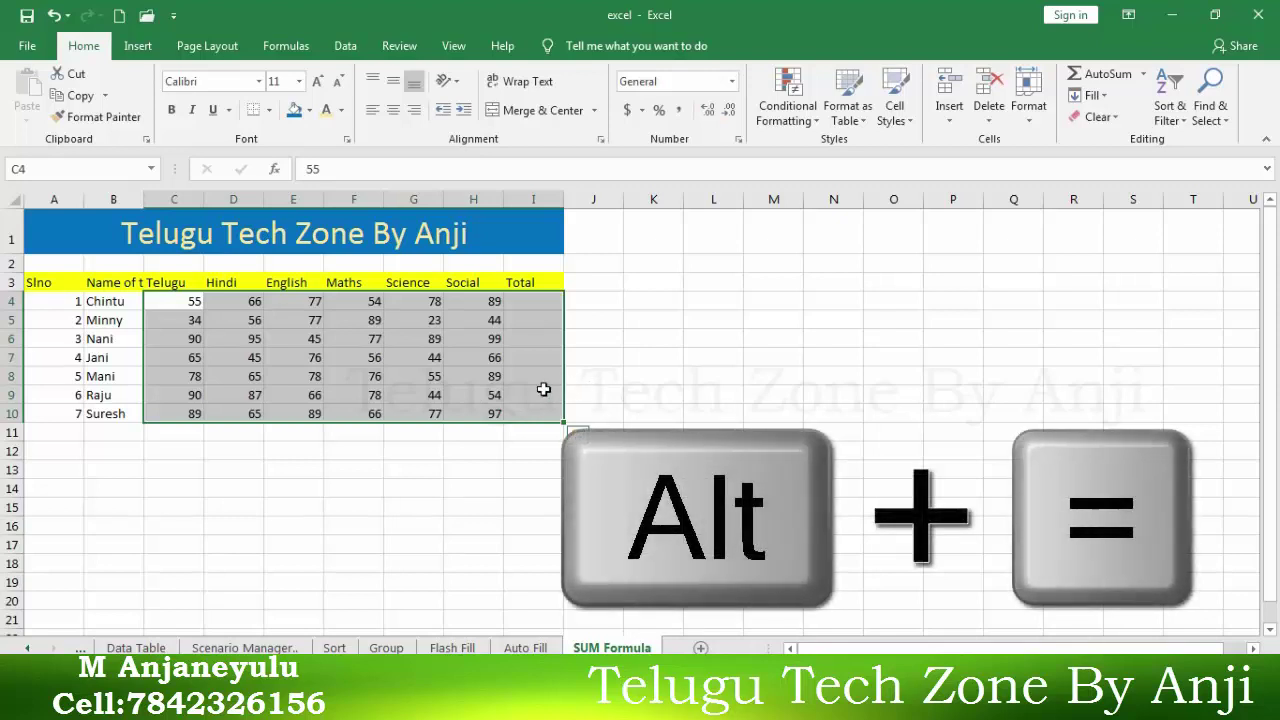
pyautogui.hotkey('alt', '=')
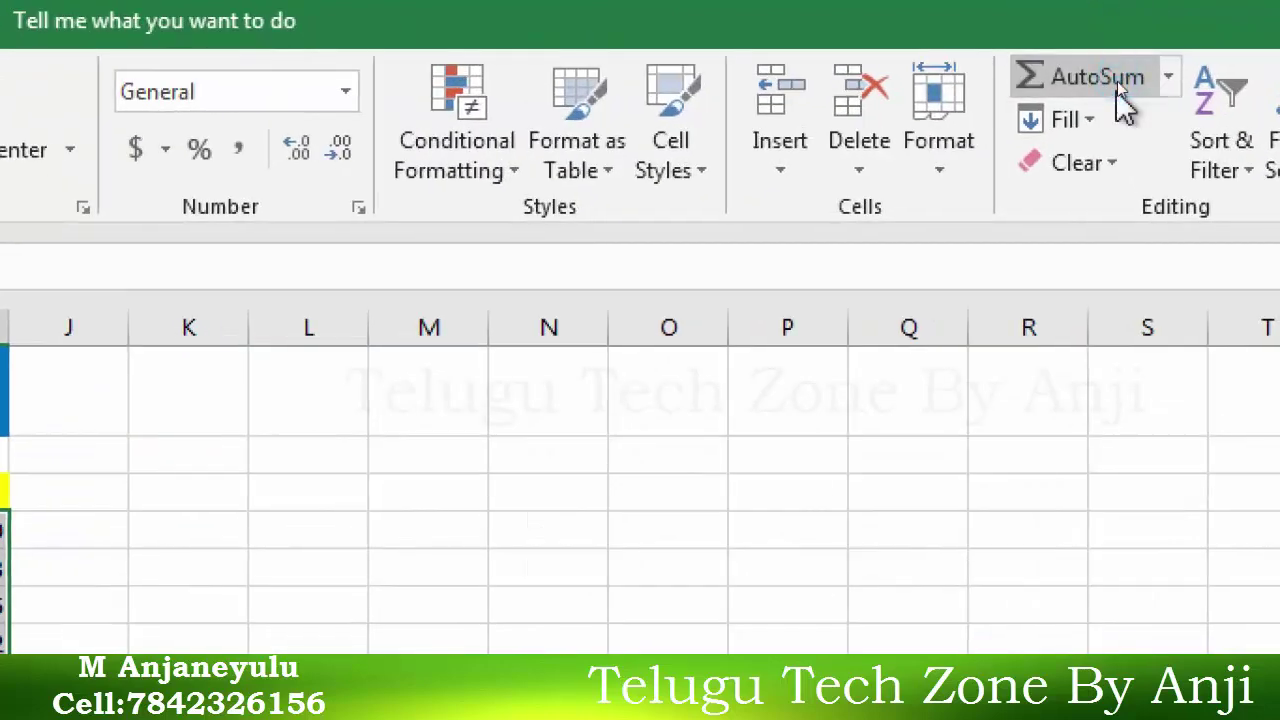
pyautogui.click(1167, 77)
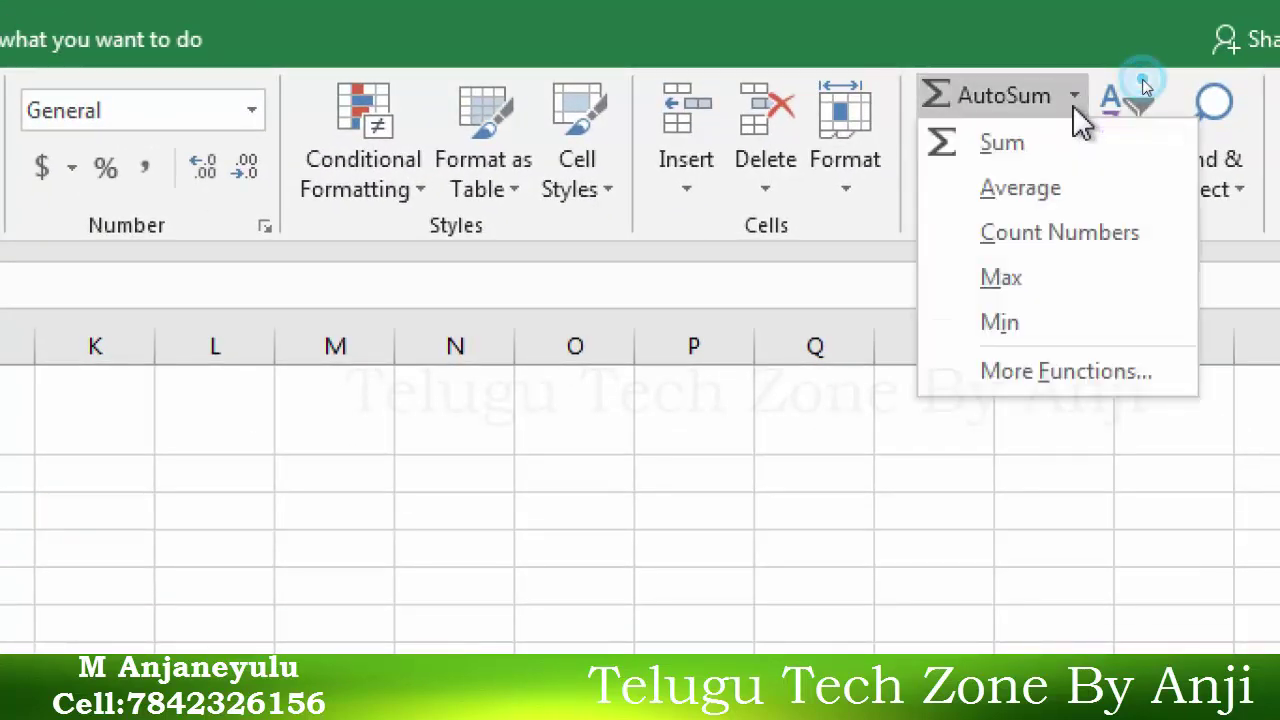
pyautogui.click(1030, 150)
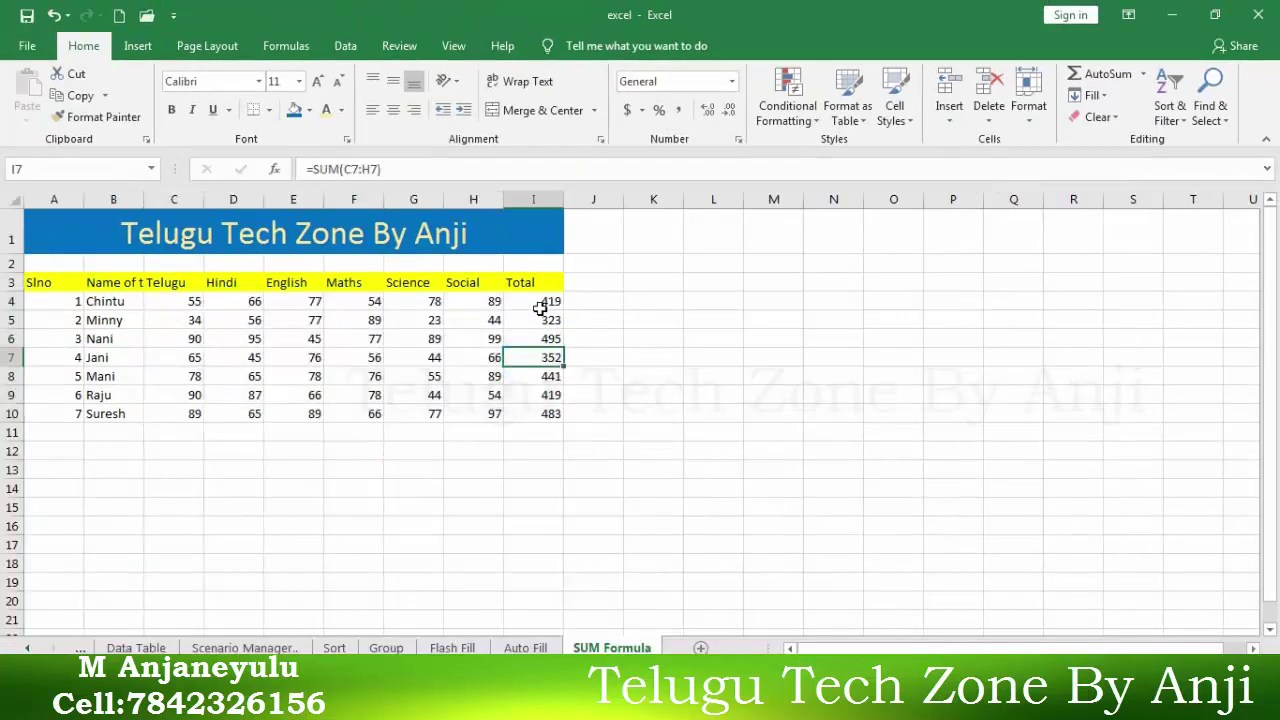
# Delete the totals in I4:I10 and move the cursor left to column A
pyautogui.moveTo(541, 307); pyautogui.dragTo(539, 412)
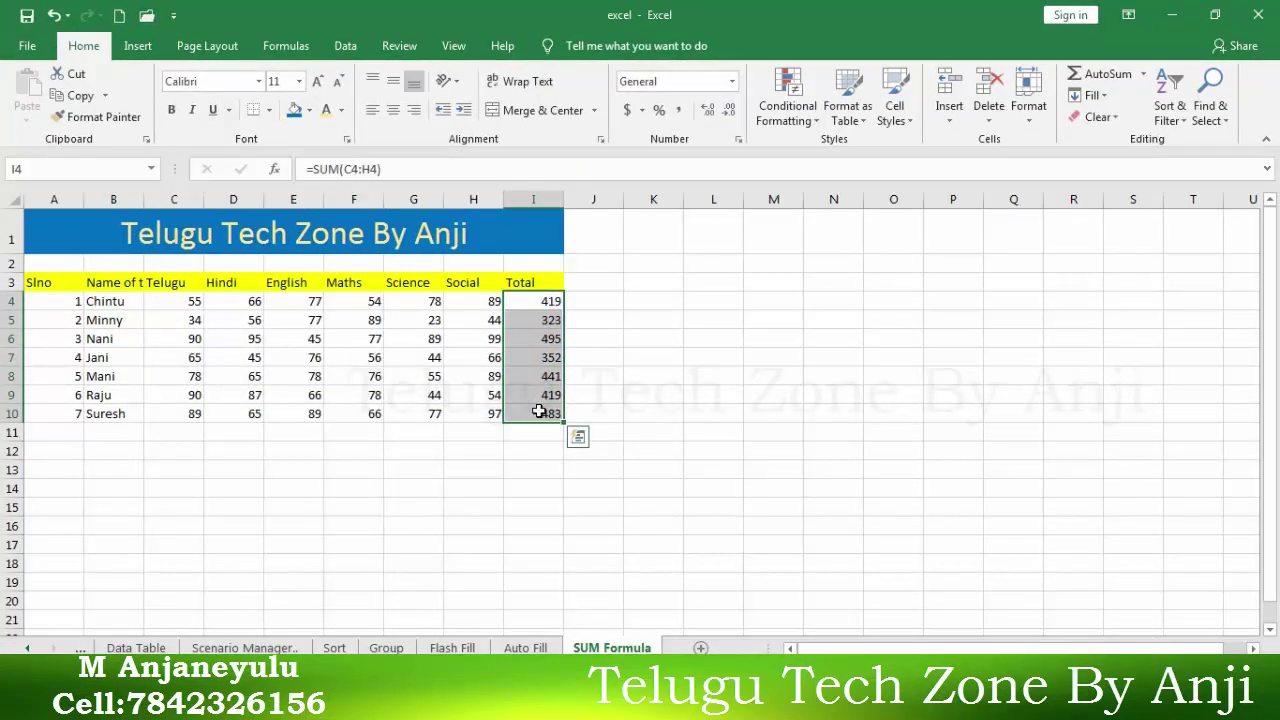
pyautogui.press('Delete')
pyautogui.press('Left')
pyautogui.press('Left')
pyautogui.press('Left')
pyautogui.press('Left')
pyautogui.press('Left')
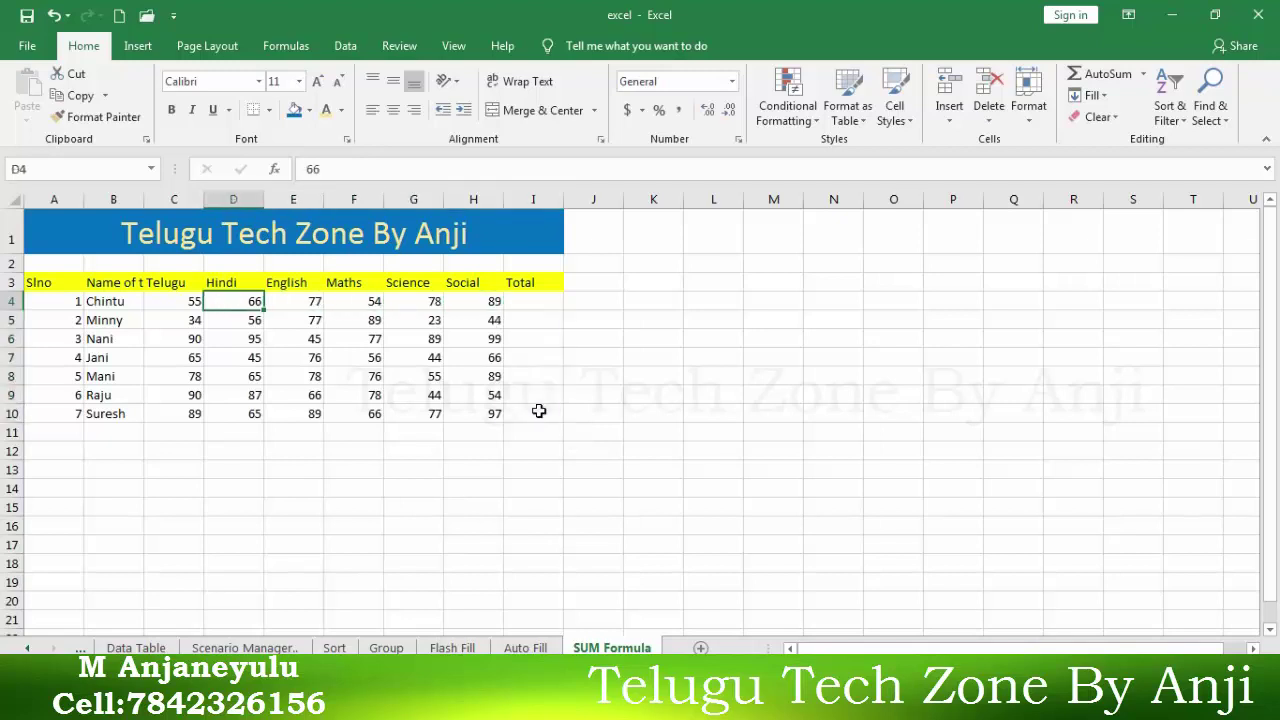
pyautogui.press('Left')
pyautogui.press('Left')
pyautogui.press('Left')
# Move through the header row and the Telugu, Maths and English marks with the arrow keys
pyautogui.press('Up')
pyautogui.press('Right')
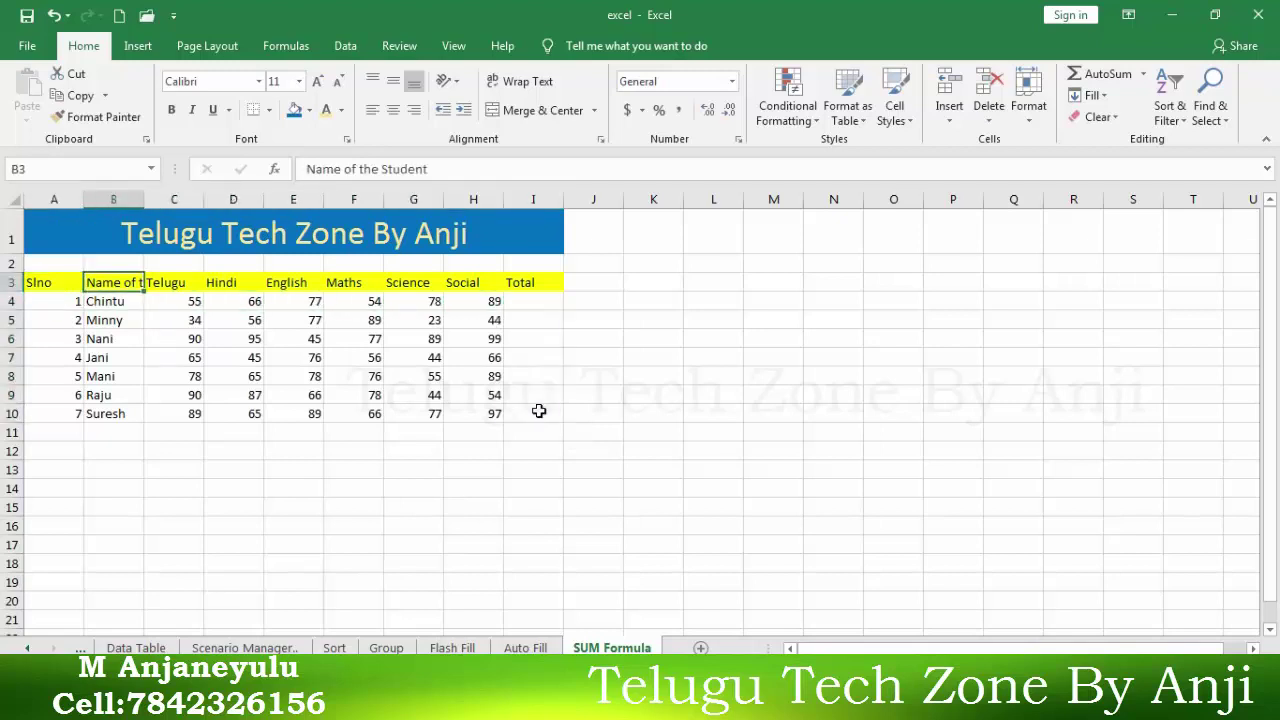
pyautogui.press('Right')
pyautogui.press('Down')
pyautogui.press('Down')
pyautogui.press('Right')
pyautogui.press('Right')
pyautogui.press('Right')
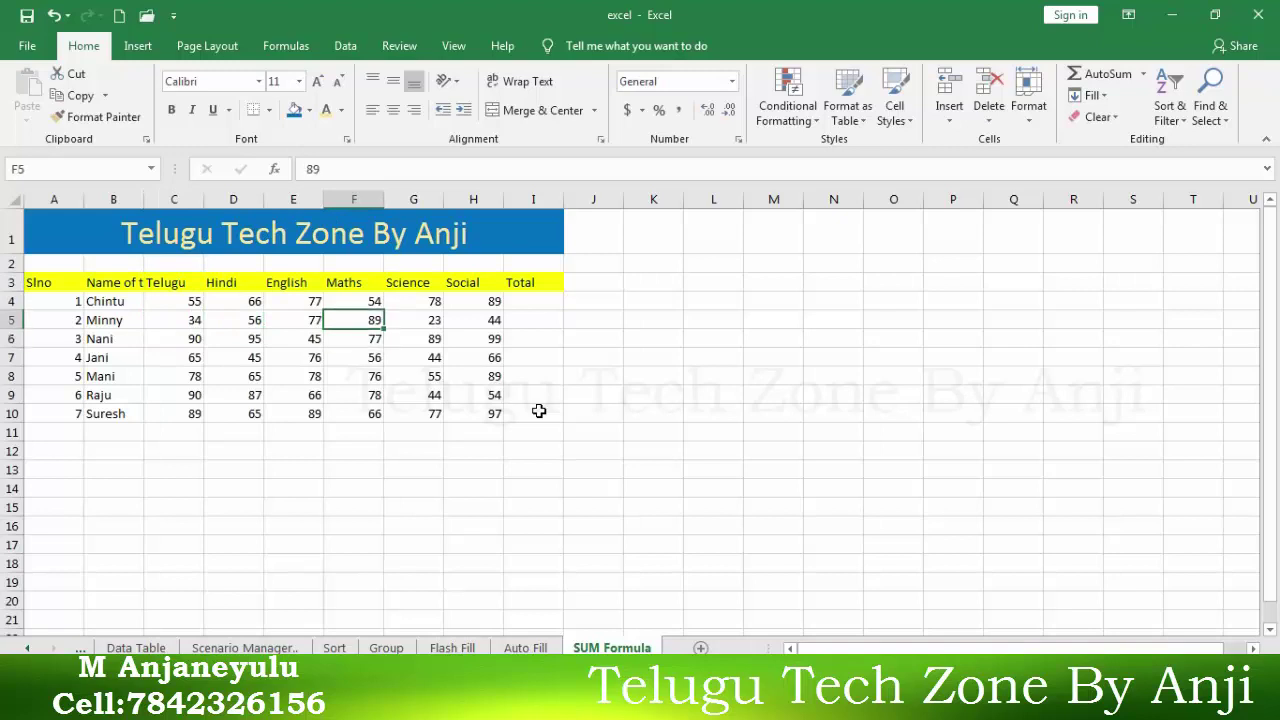
pyautogui.press('Left')
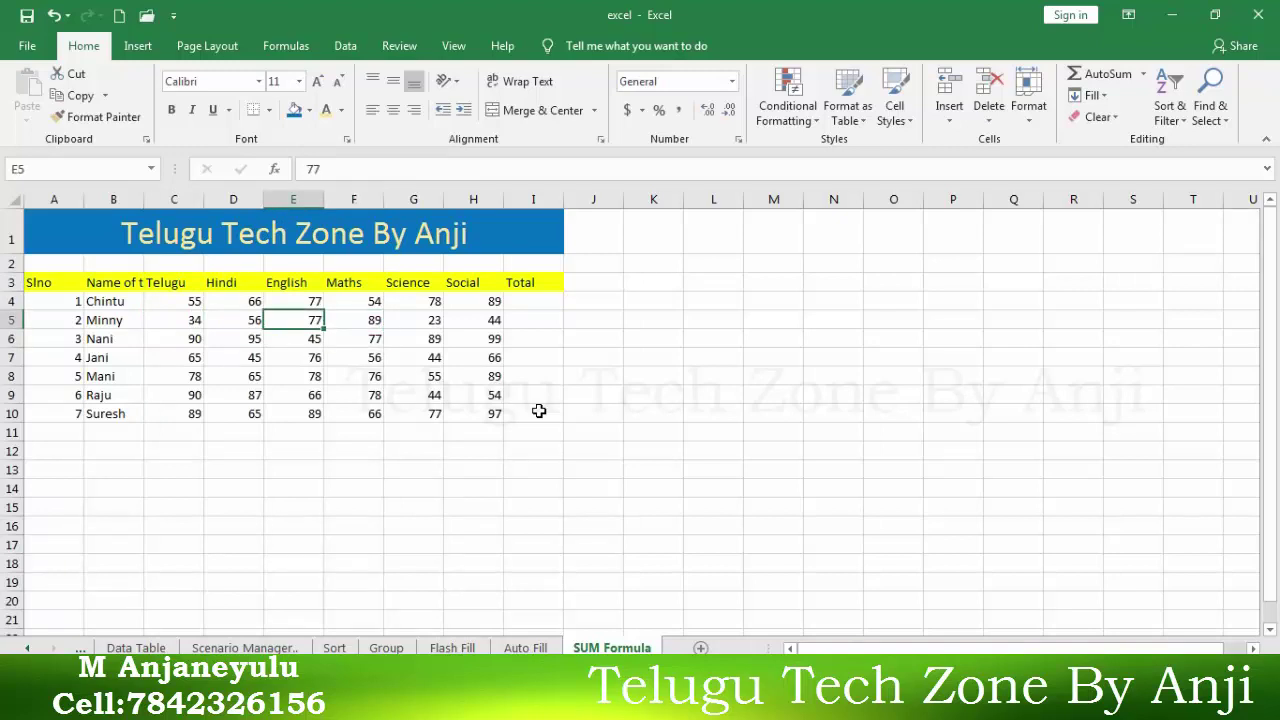
pyautogui.press('Down')
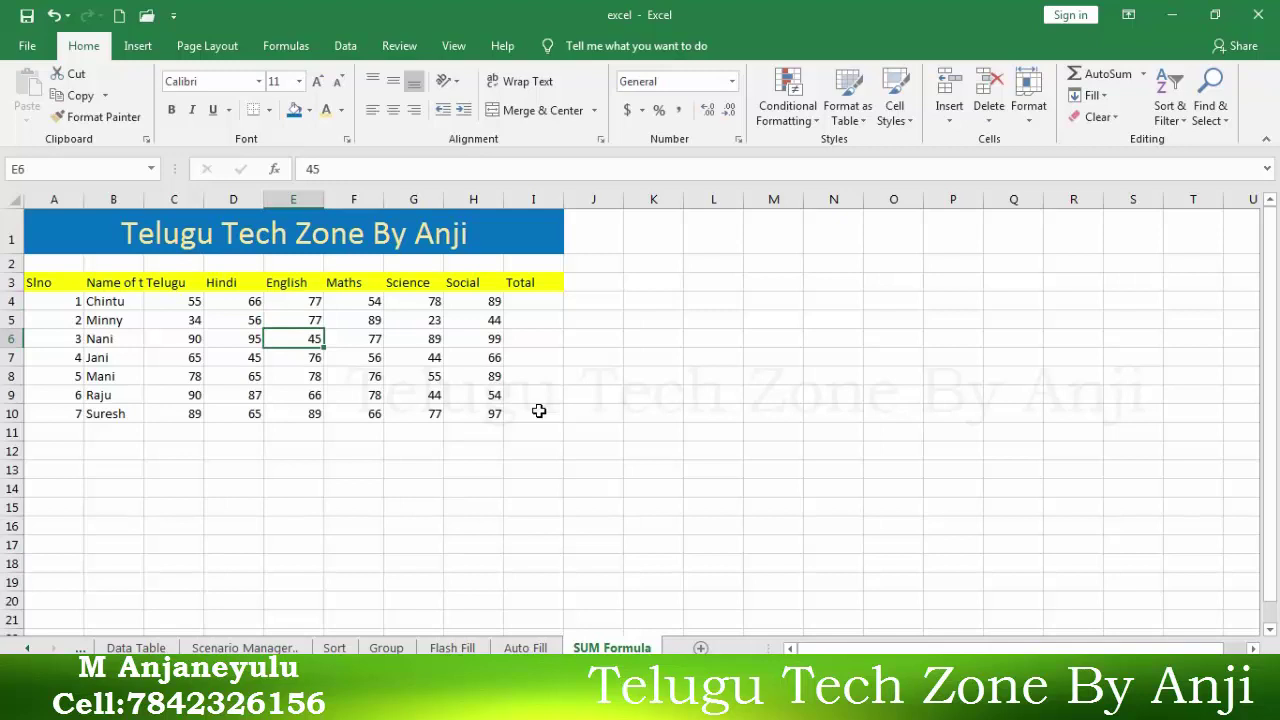
pyautogui.press('Down')
pyautogui.press('Down')
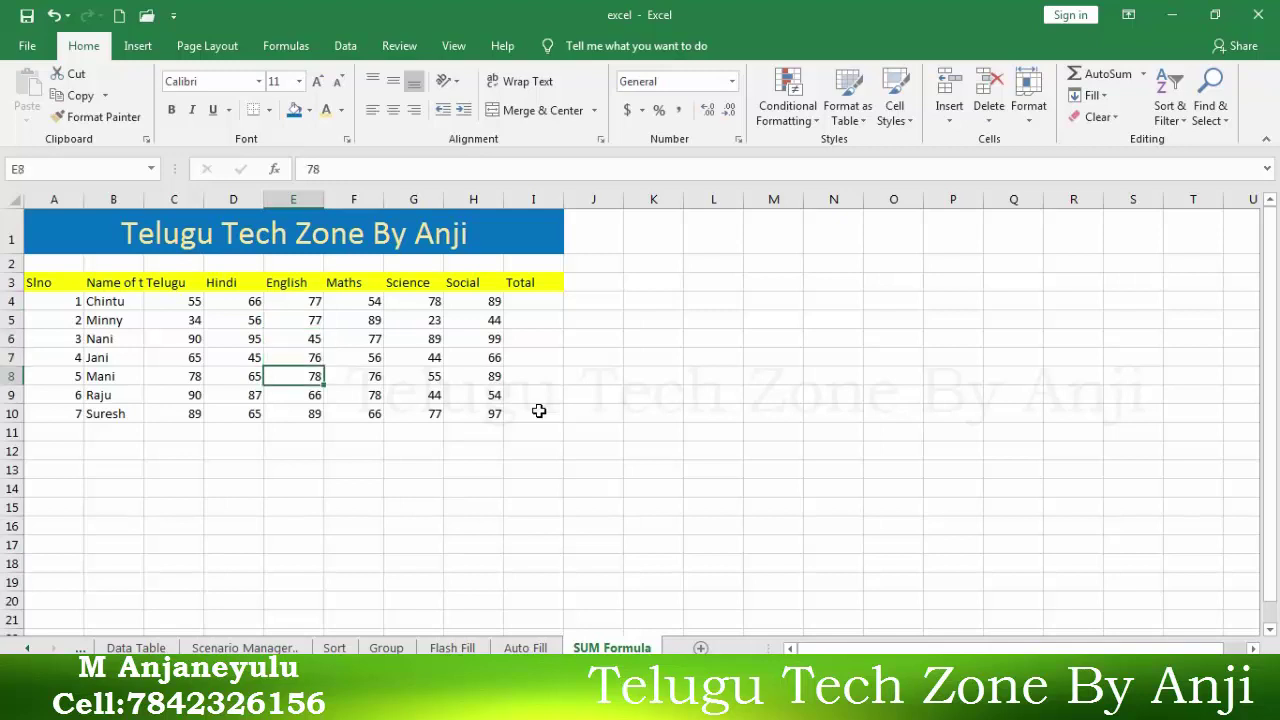